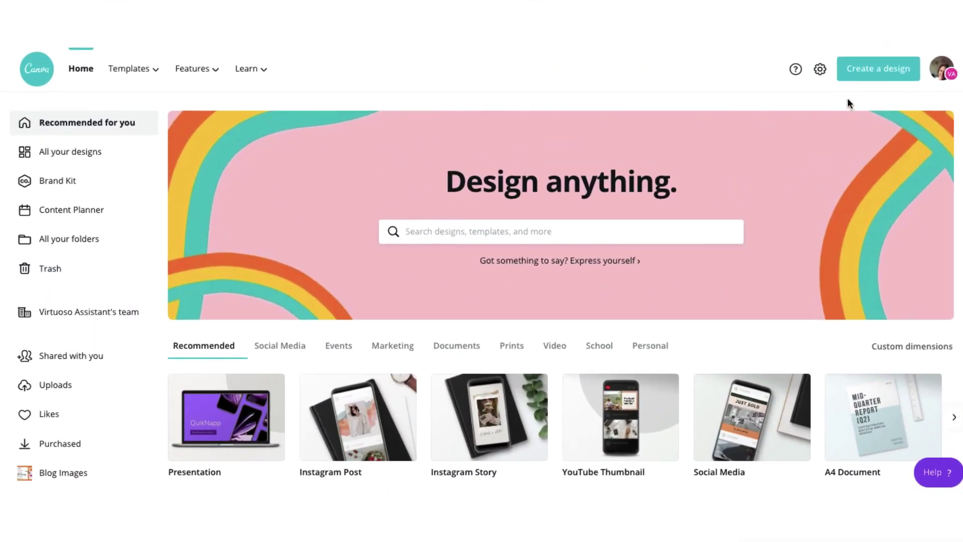
Create a blank custom-size design of 1000 × 300 px
{"action": "left_click", "coordinate": [876, 70]}
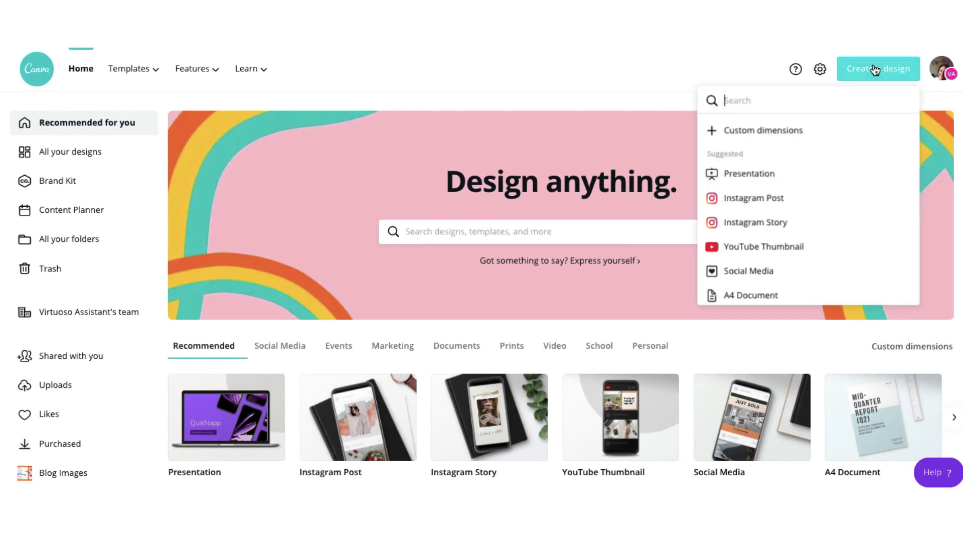
{"action": "left_click", "coordinate": [767, 140]}
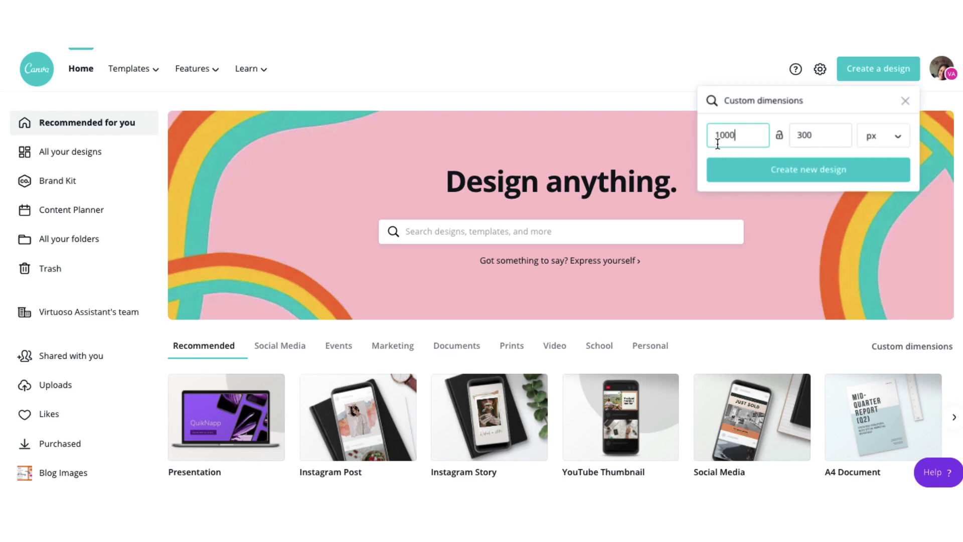
{"action": "left_click", "coordinate": [819, 175]}
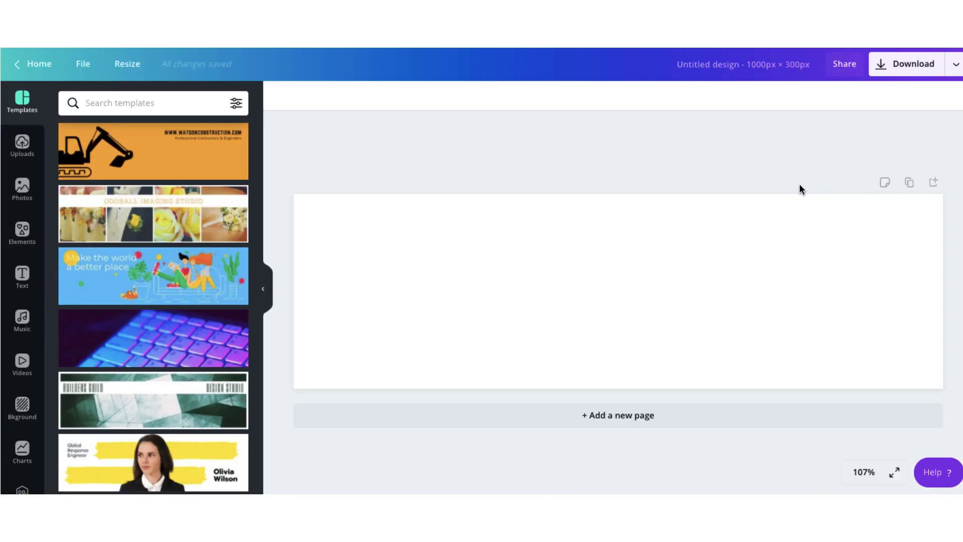
Add a heading and browse fonts with a 'BOLD' search, then clear the search
{"action": "left_click", "coordinate": [22, 275]}
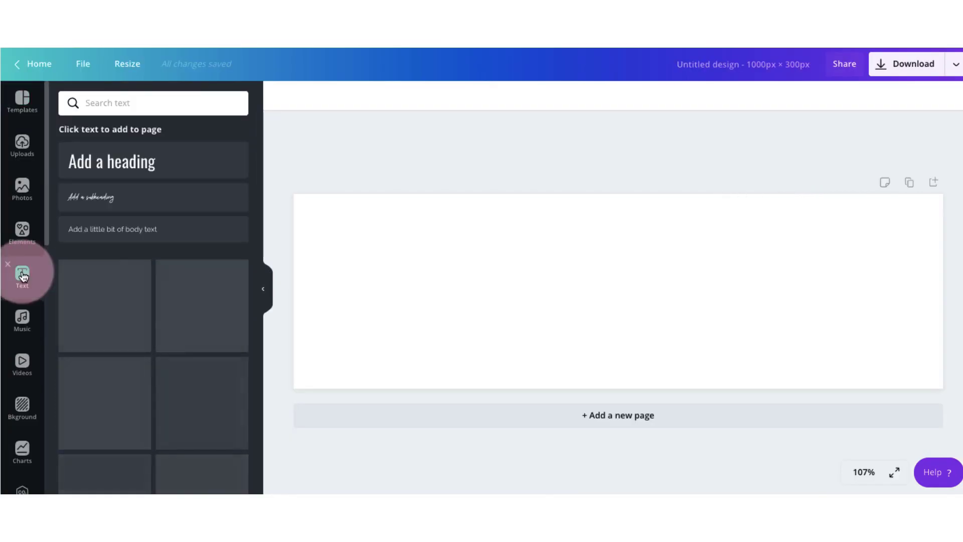
{"action": "left_click", "coordinate": [76, 166]}
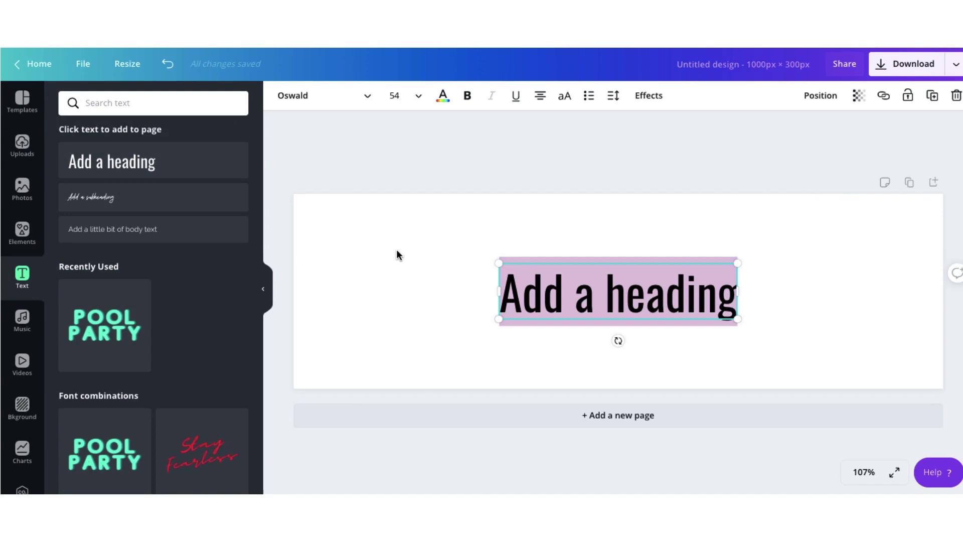
{"action": "left_click", "coordinate": [295, 100]}
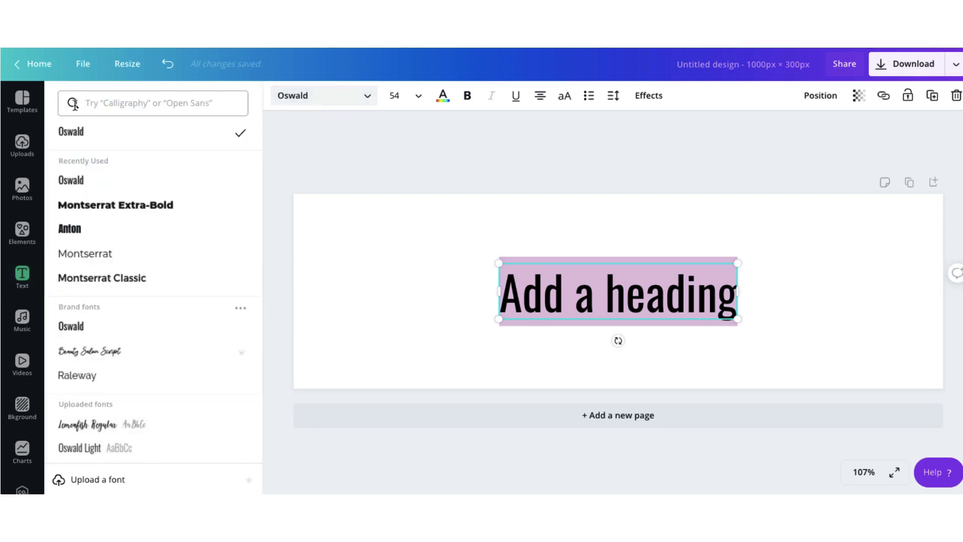
{"action": "left_click", "coordinate": [99, 102]}
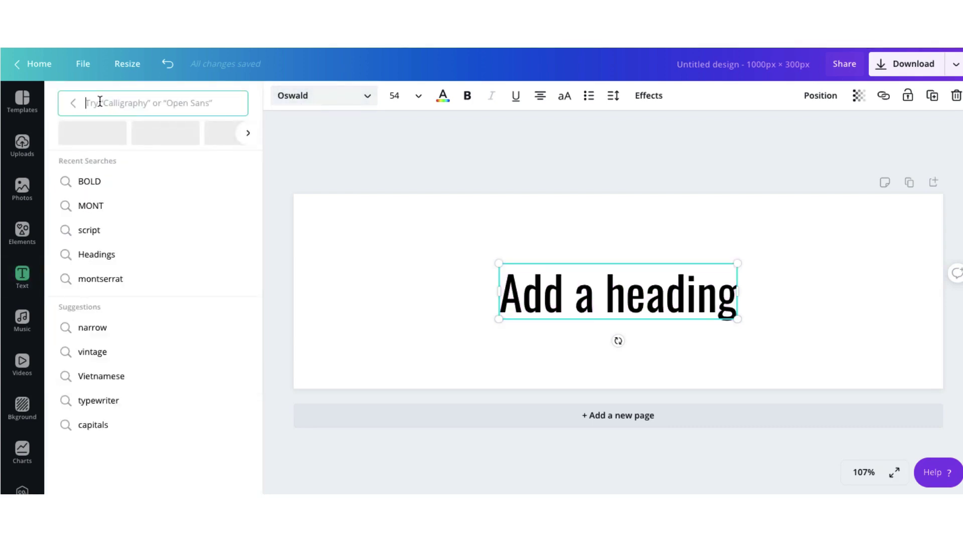
{"action": "type", "text": "BOLD"}
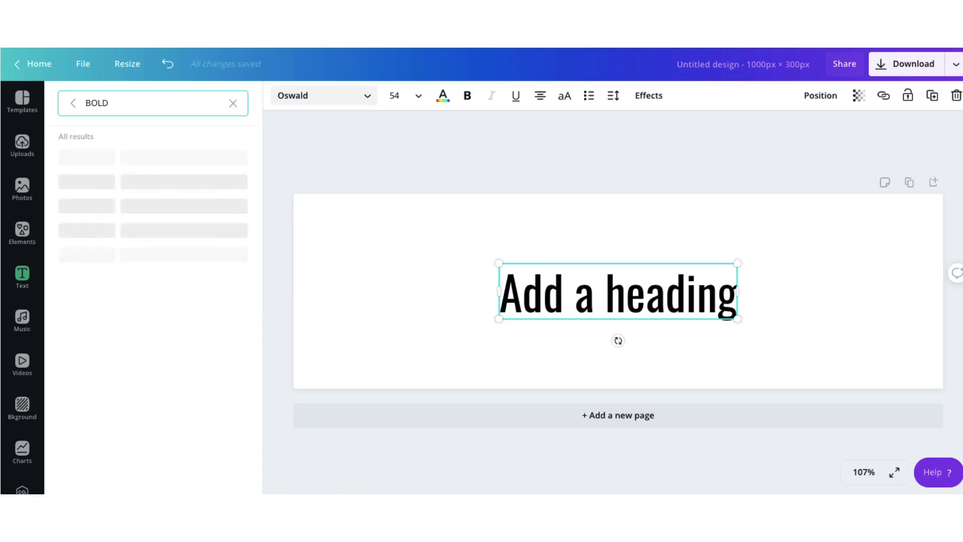
{"action": "scroll", "coordinate": [94, 257], "scroll_direction": "down", "scroll_amount": 6}
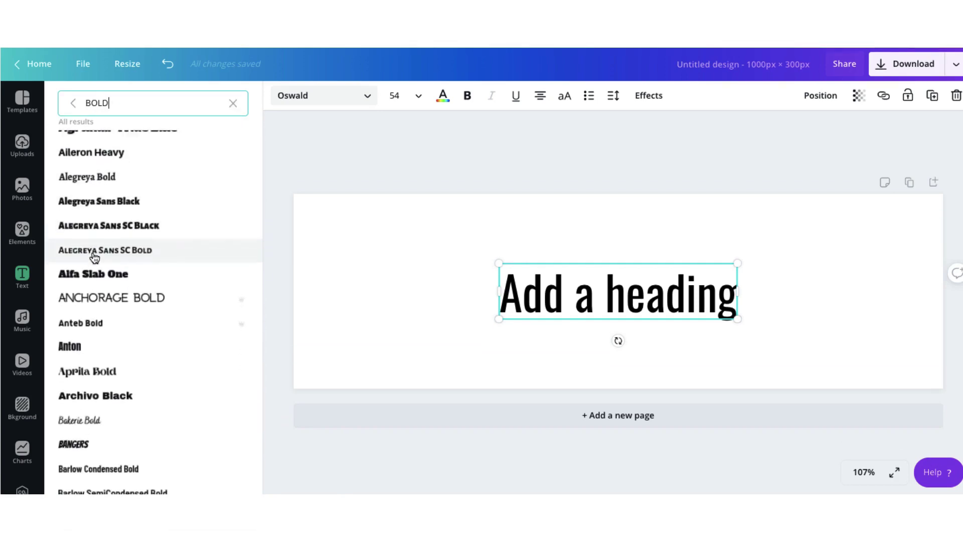
{"action": "scroll", "coordinate": [94, 257], "scroll_direction": "down", "scroll_amount": 2}
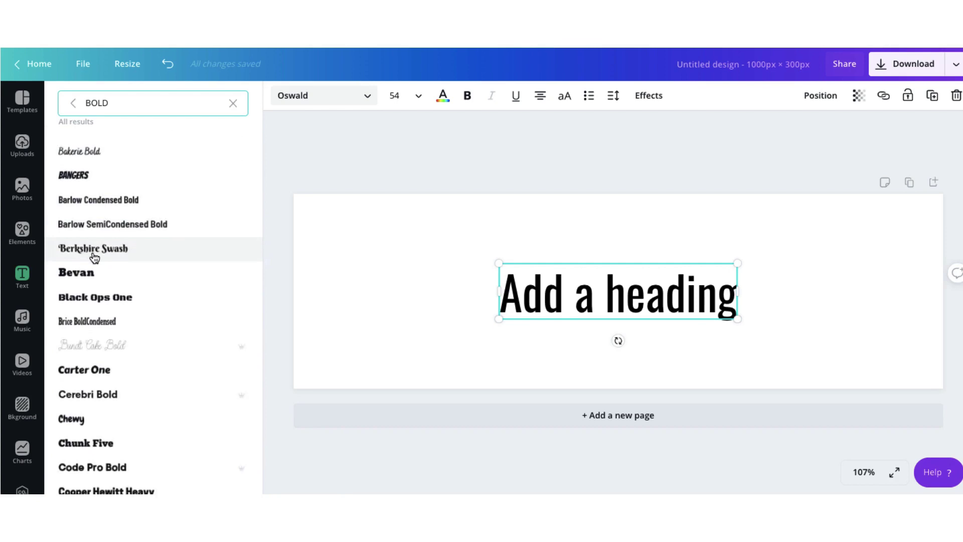
{"action": "scroll", "coordinate": [94, 257], "scroll_direction": "up", "scroll_amount": 10}
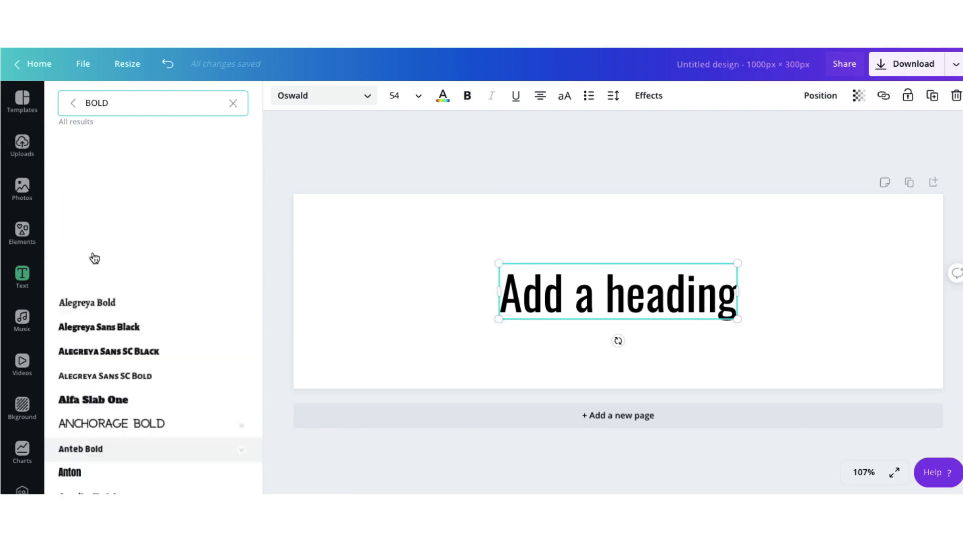
{"action": "left_click", "coordinate": [233, 103]}
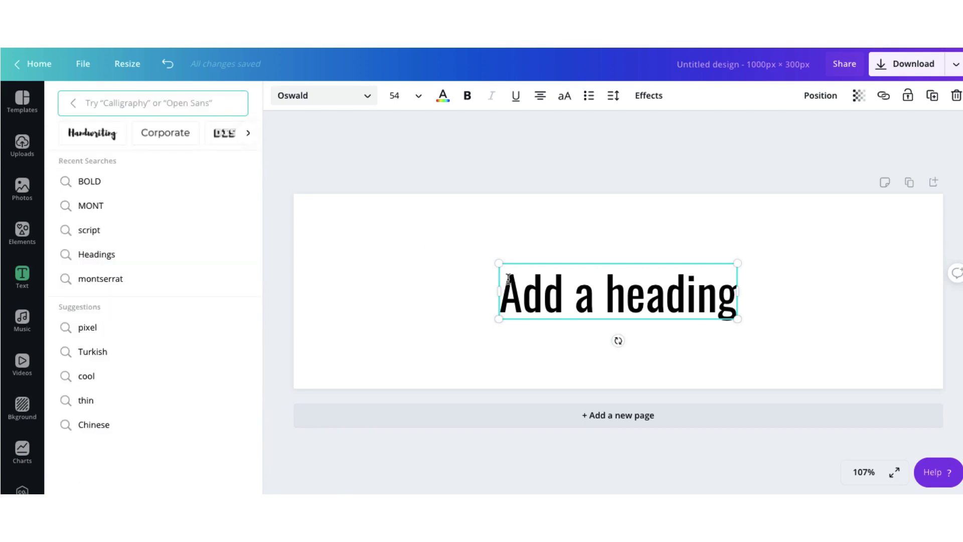
Widen the heading box on both sides and replace its text with SUBSCRIBE
{"action": "left_click_drag", "start_coordinate": [496, 289], "coordinate": [376, 284]}
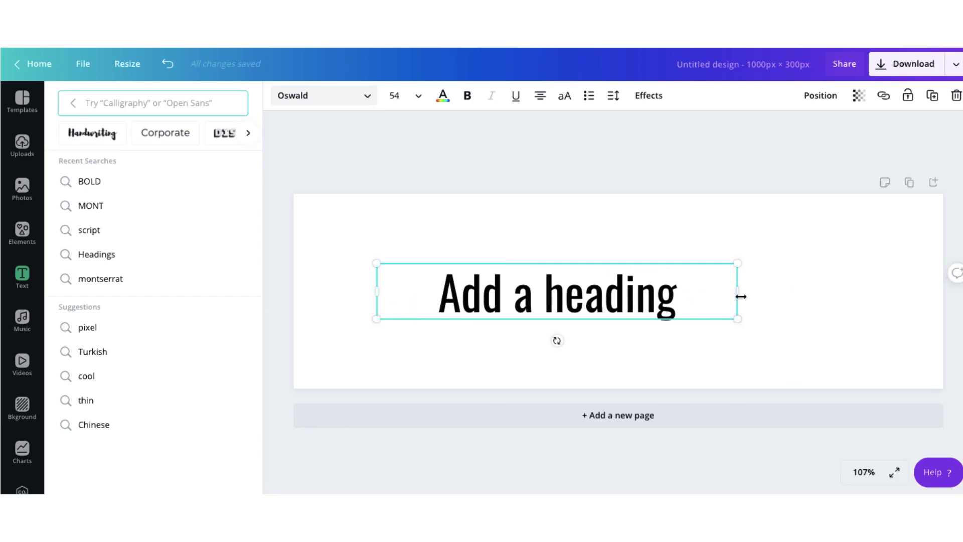
{"action": "left_click_drag", "start_coordinate": [738, 292], "coordinate": [843, 284]}
{"action": "double_click", "coordinate": [432, 299]}
{"action": "type", "text": "SUBSCRIBE"}
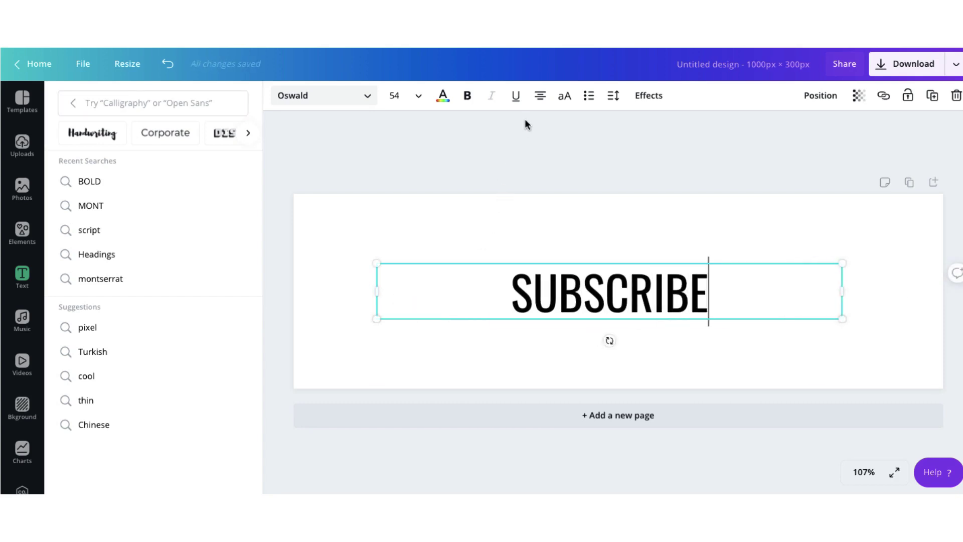
Right-align SUBSCRIBE at size 104 with wider letter spacing, centred on the banner
{"action": "left_click", "coordinate": [540, 101]}
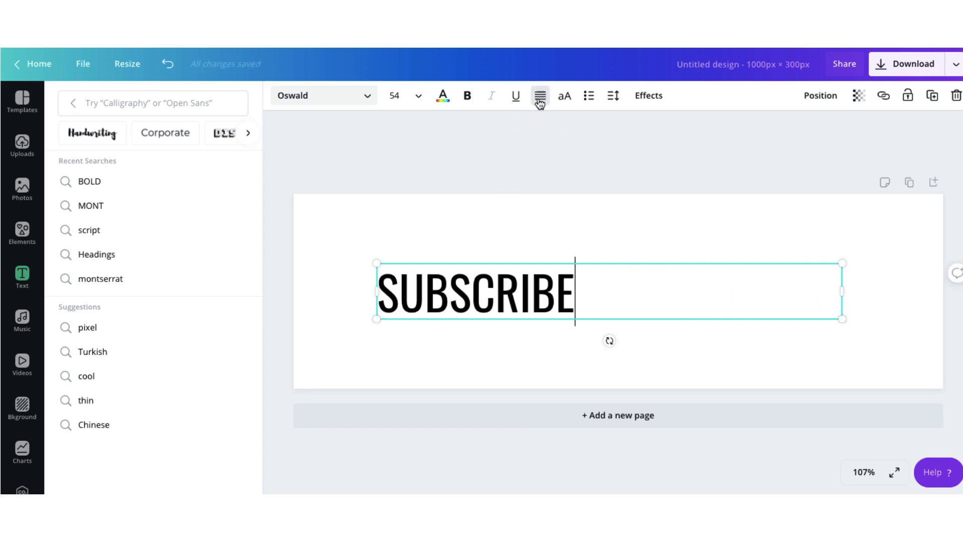
{"action": "left_click", "coordinate": [540, 100]}
{"action": "left_click_drag", "start_coordinate": [377, 291], "coordinate": [333, 219]}
{"action": "left_click_drag", "start_coordinate": [556, 218], "coordinate": [607, 239]}
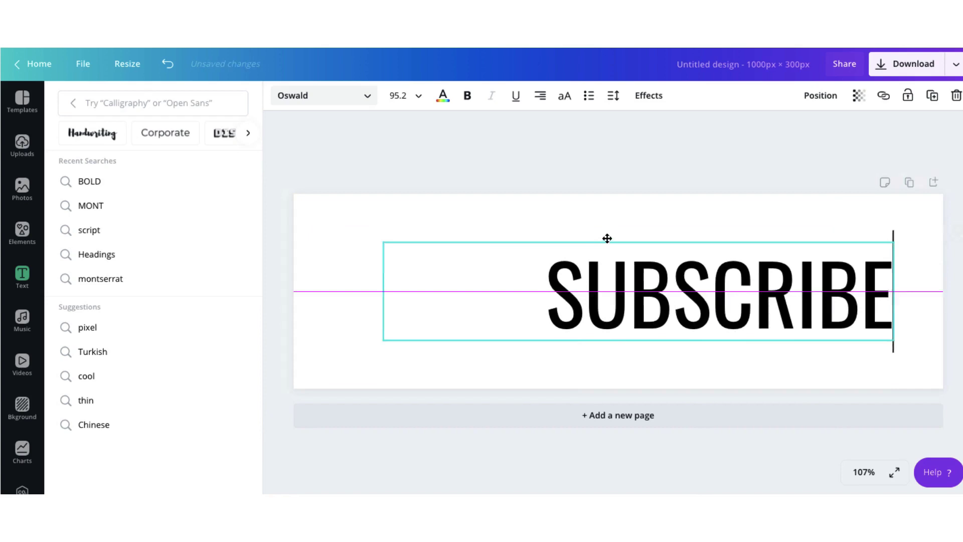
{"action": "left_click", "coordinate": [613, 96]}
{"action": "left_click_drag", "start_coordinate": [686, 140], "coordinate": [698, 134]}
{"action": "left_click", "coordinate": [468, 290]}
{"action": "left_click_drag", "start_coordinate": [387, 242], "coordinate": [340, 233]}
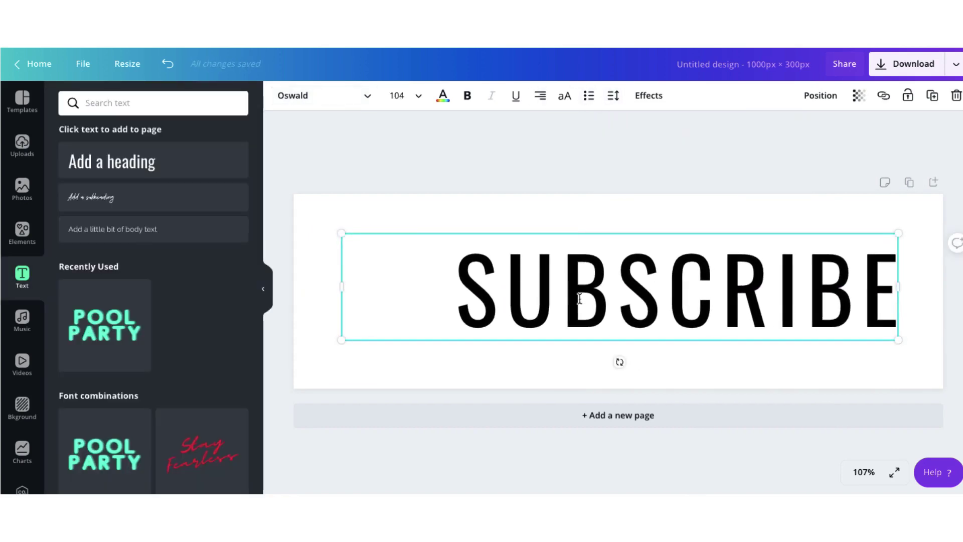
{"action": "left_click_drag", "start_coordinate": [593, 232], "coordinate": [606, 232]}
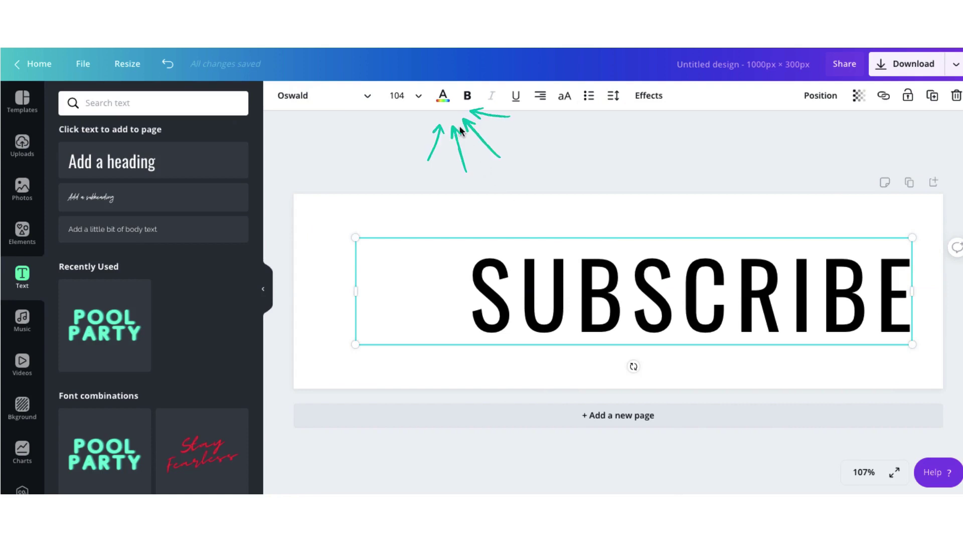
Colour SUBSCRIBE bright red and apply the Shadow text effect
{"action": "left_click", "coordinate": [443, 99]}
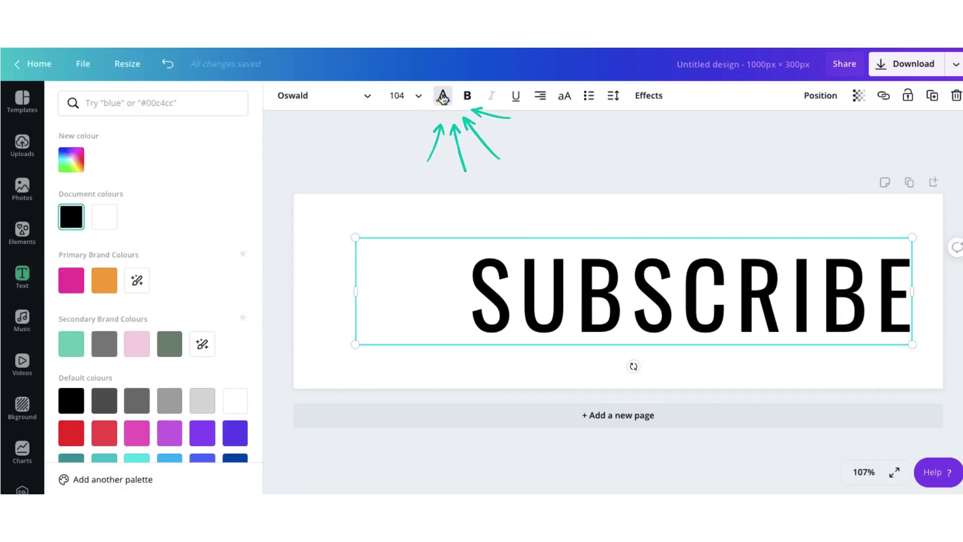
{"action": "left_click", "coordinate": [73, 434]}
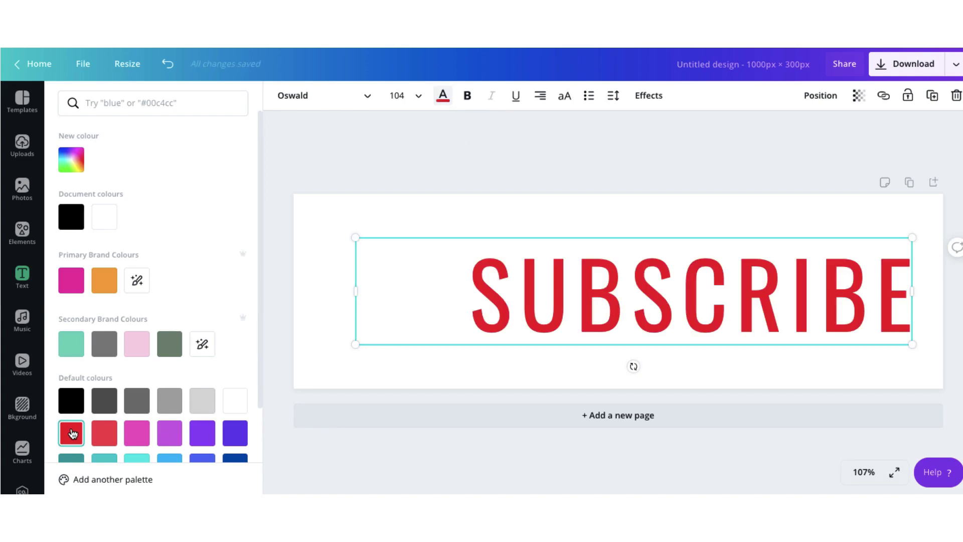
{"action": "left_click", "coordinate": [638, 96]}
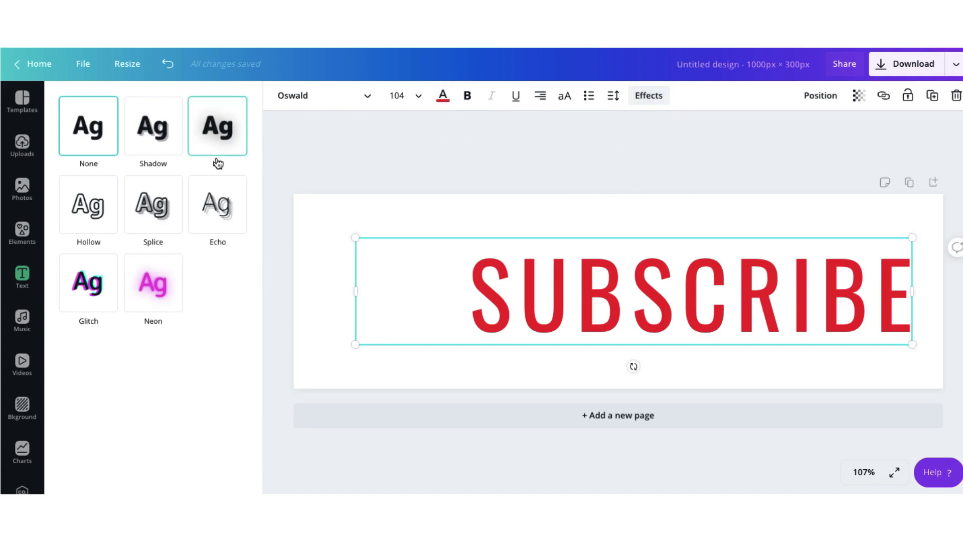
{"action": "left_click", "coordinate": [155, 144]}
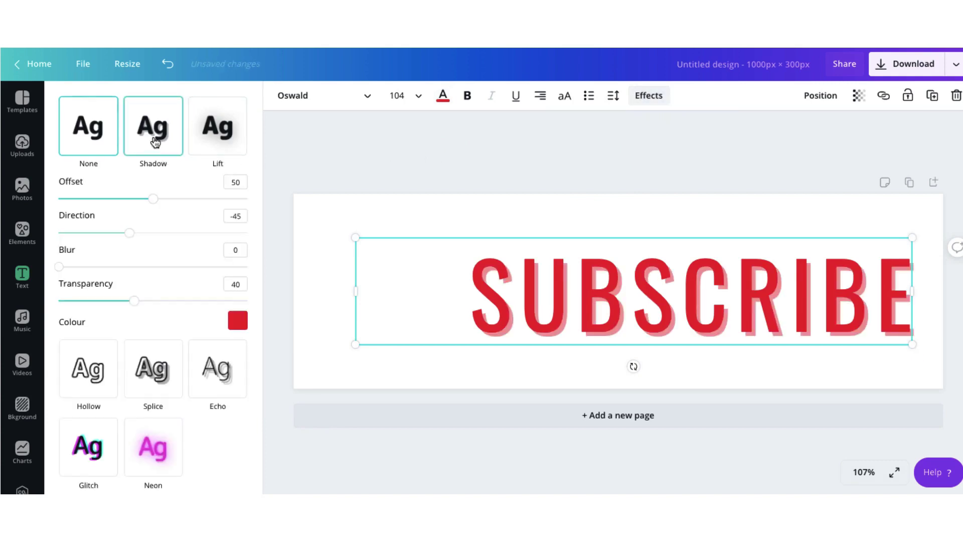
{"action": "left_click", "coordinate": [538, 206]}
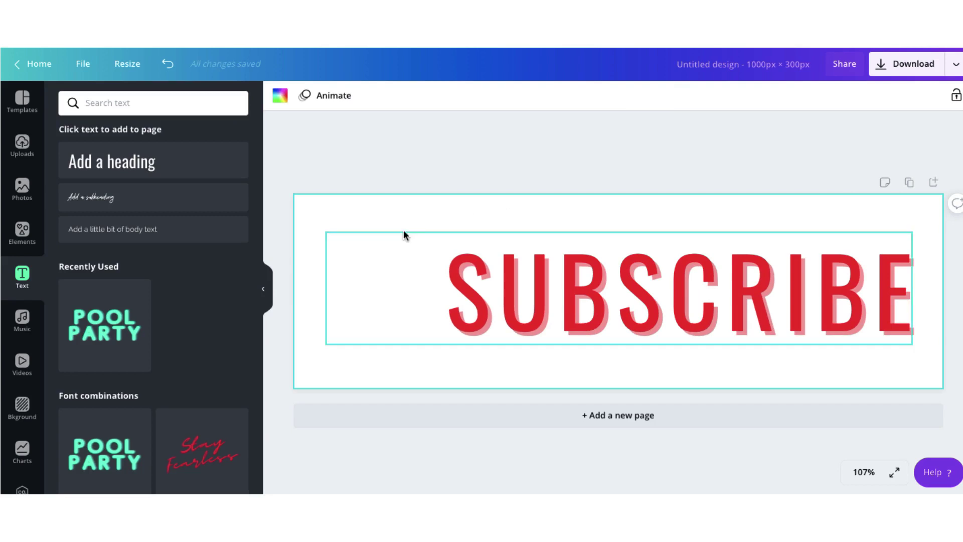
Search the Elements library for YOUTUBE
{"action": "left_click", "coordinate": [23, 234]}
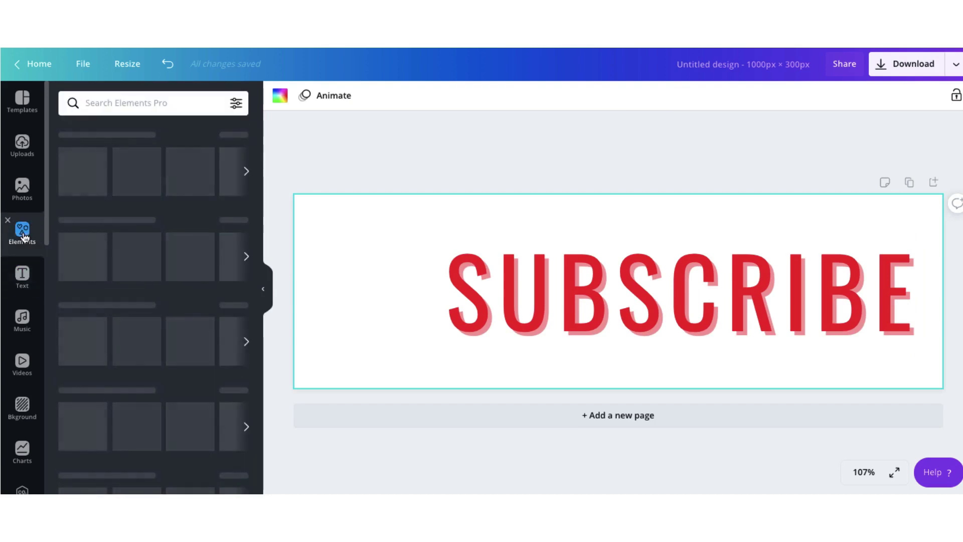
{"action": "left_click", "coordinate": [107, 102]}
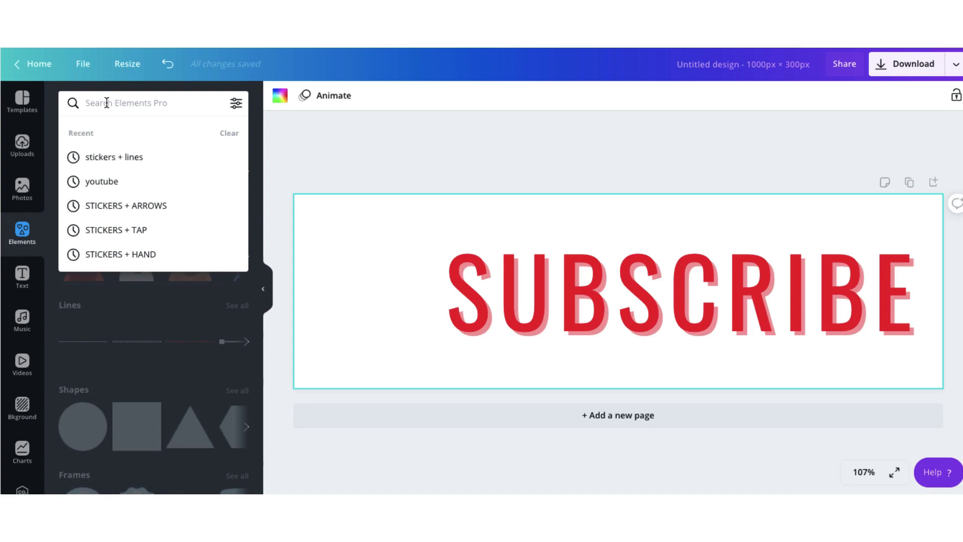
{"action": "type", "text": "YOUTUBE"}
{"action": "key", "text": "Return"}
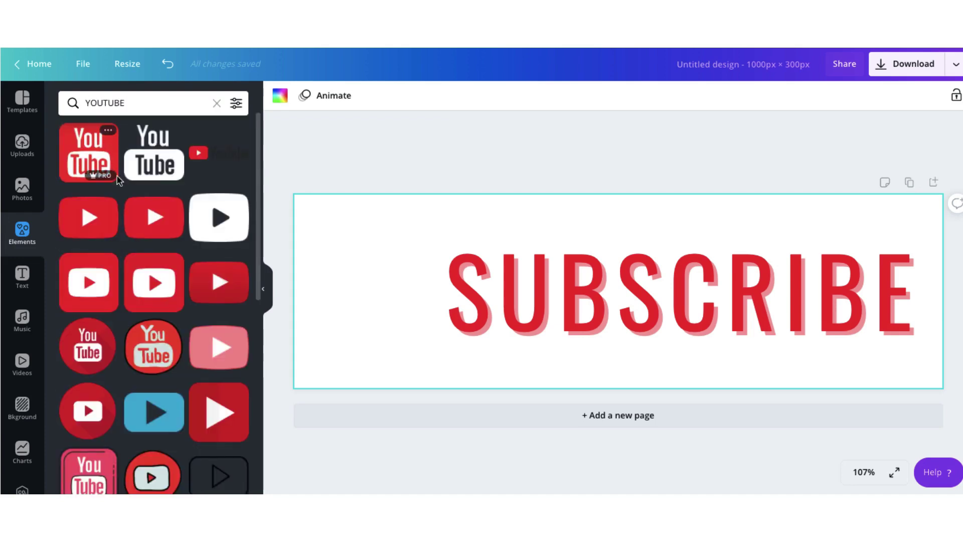
Place the red play icon left of SUBSCRIBE, enlarged to about 195 × 137
{"action": "left_click", "coordinate": [133, 219]}
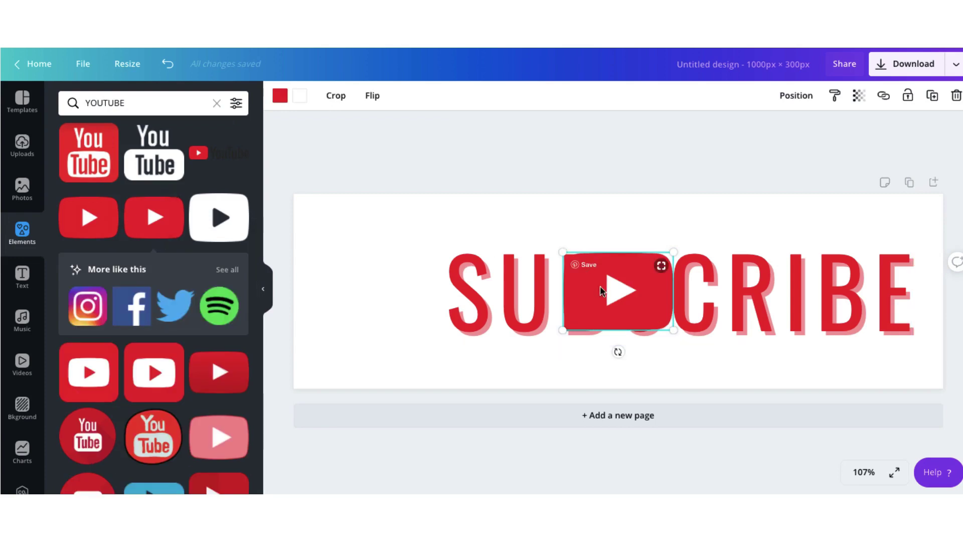
{"action": "left_click_drag", "start_coordinate": [576, 287], "coordinate": [359, 287]}
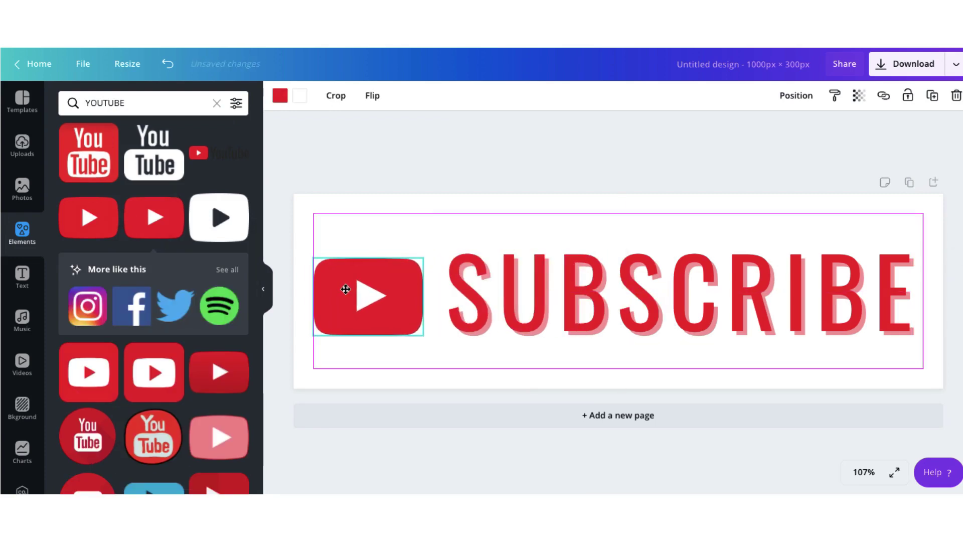
{"action": "left_click", "coordinate": [346, 289]}
{"action": "left_click_drag", "start_coordinate": [424, 256], "coordinate": [444, 250]}
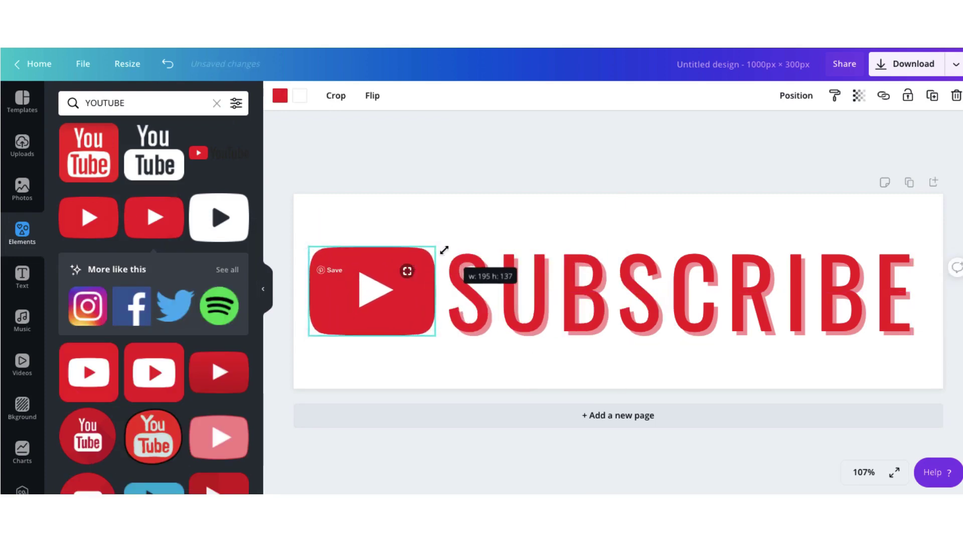
{"action": "left_click", "coordinate": [401, 213]}
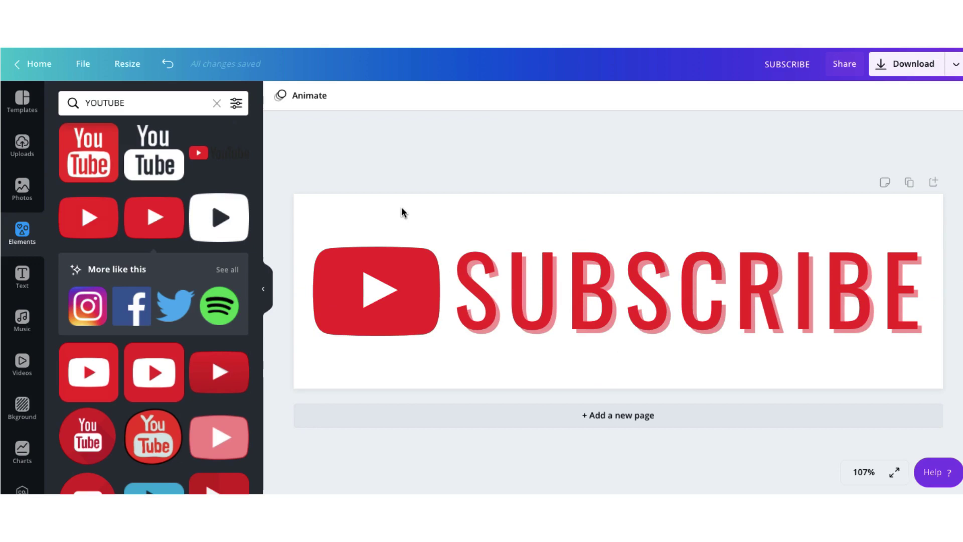
Apply the Block page animation to the selected banner page
{"action": "left_click", "coordinate": [402, 208]}
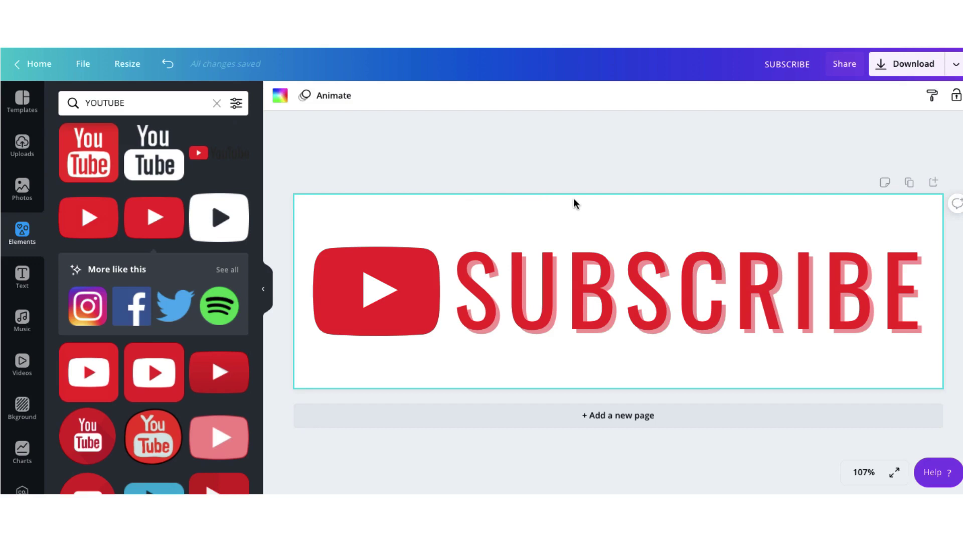
{"action": "left_click", "coordinate": [333, 99]}
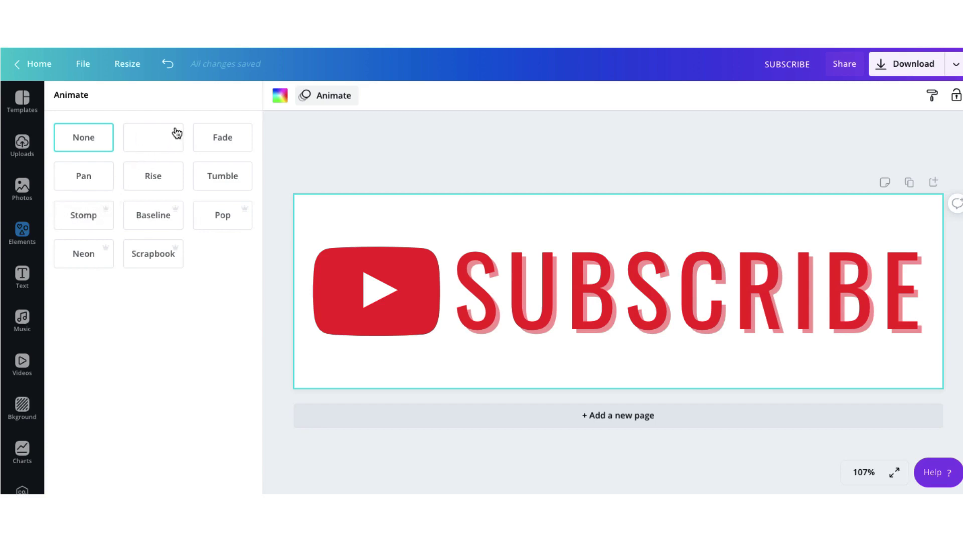
{"action": "left_click", "coordinate": [151, 141]}
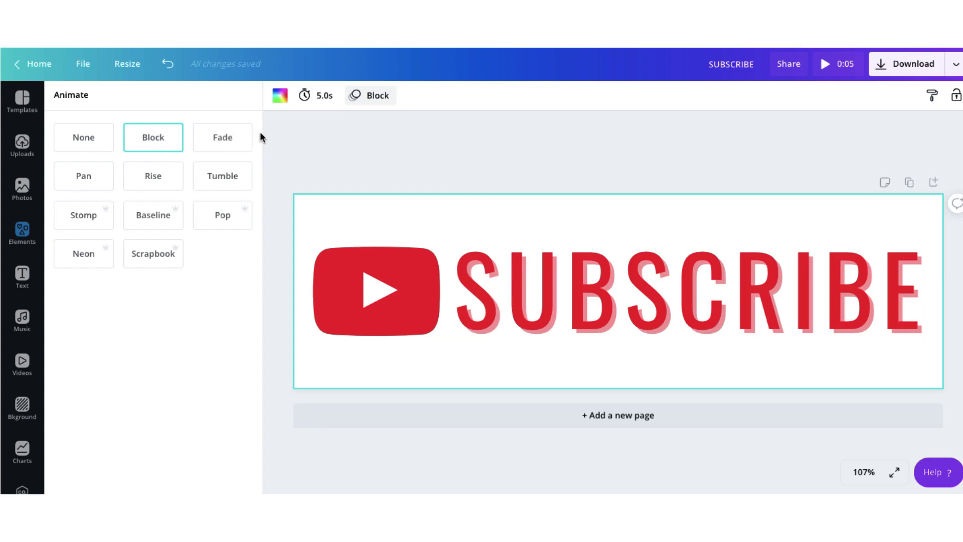
{"action": "left_click", "coordinate": [309, 93]}
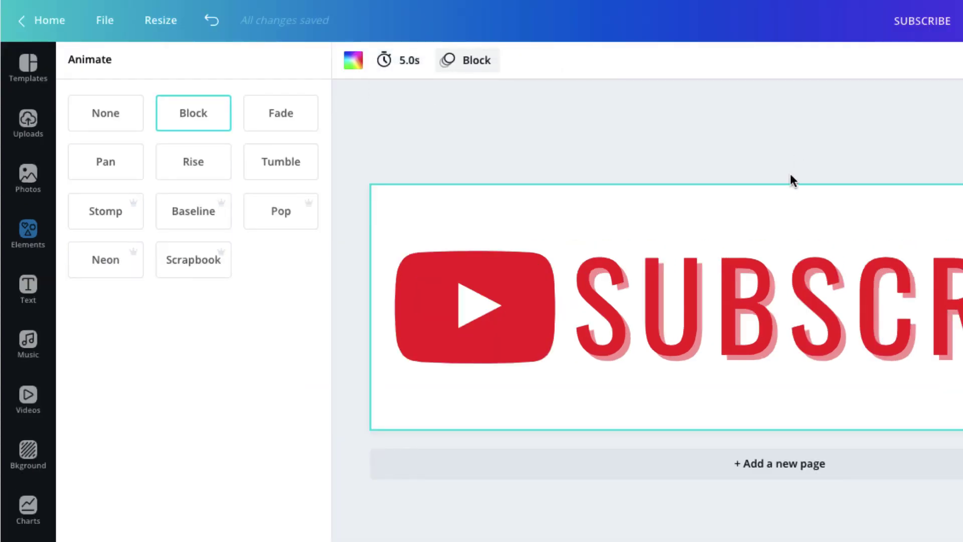
Change the page duration in Timing from 5.0s to 3.0s
{"action": "left_click", "coordinate": [407, 62]}
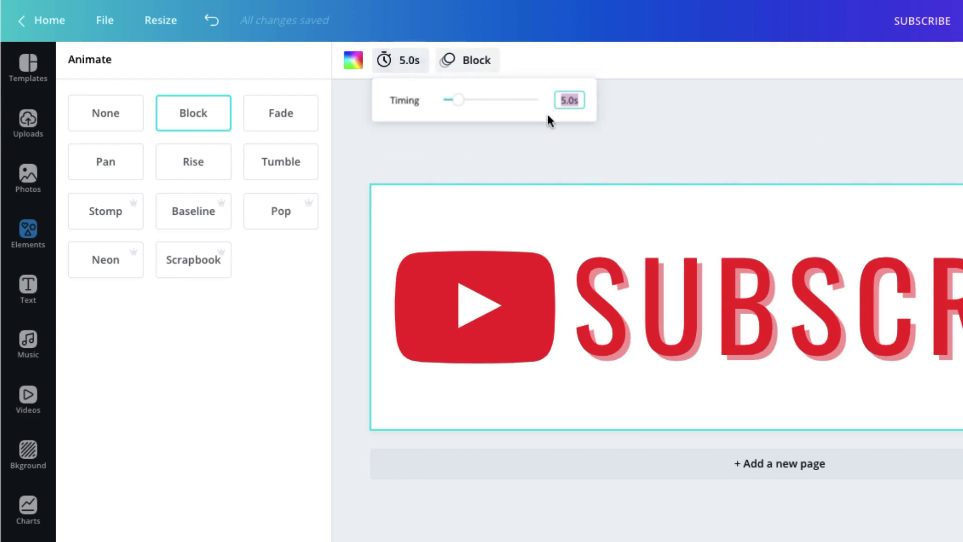
{"action": "left_click", "coordinate": [564, 100]}
{"action": "key", "text": "BackSpace"}
{"action": "type", "text": "3"}
{"action": "left_click", "coordinate": [765, 196]}
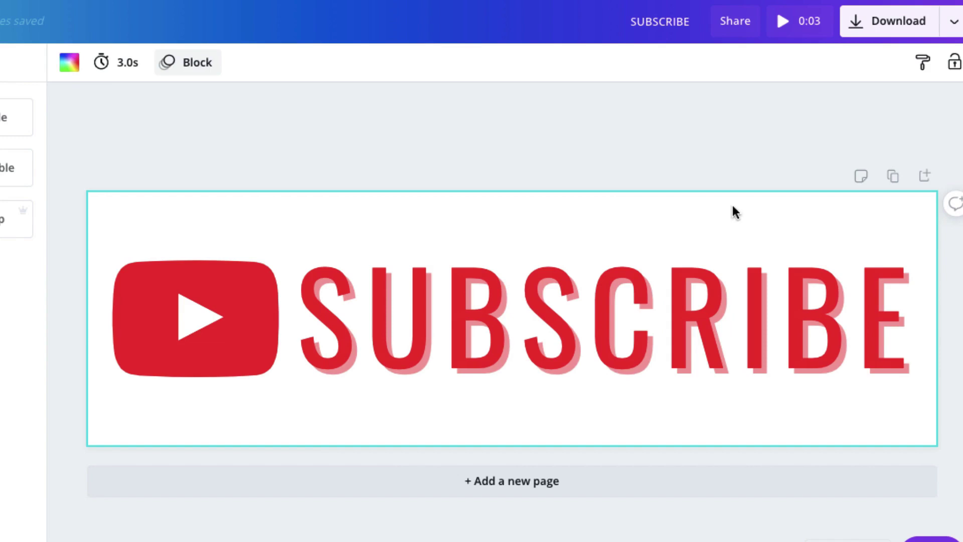
Duplicate the animated banner page and set Block to apply to all pages
{"action": "left_click", "coordinate": [892, 177]}
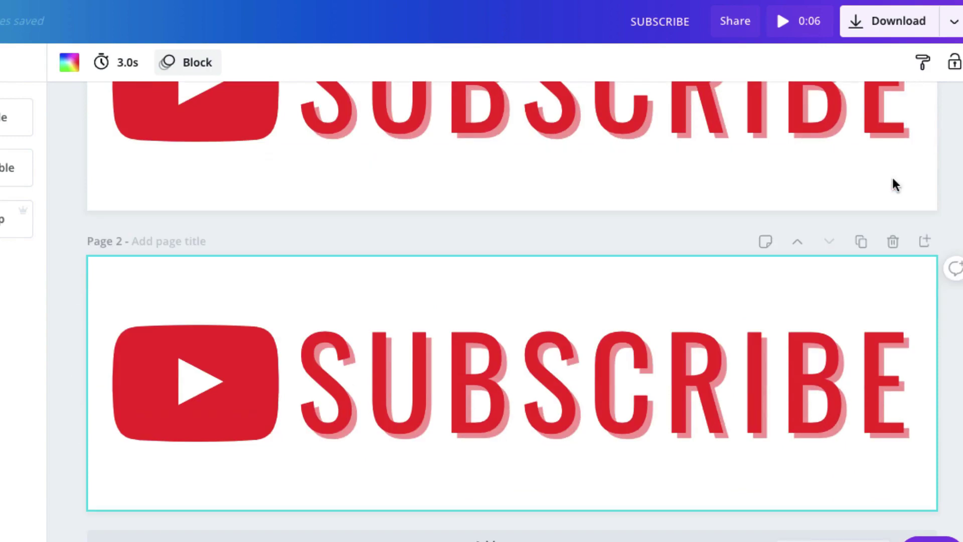
{"action": "scroll", "coordinate": [718, 335], "scroll_direction": "up", "scroll_amount": 3}
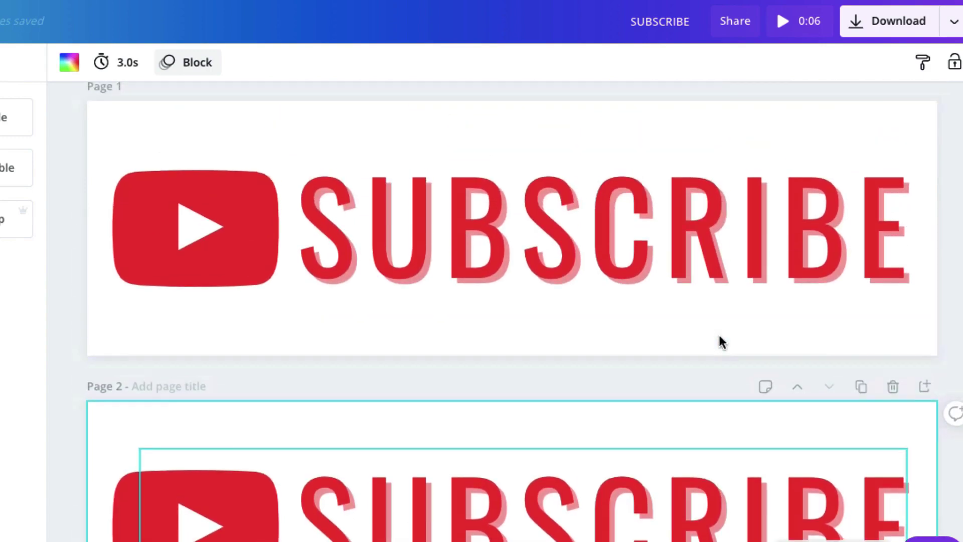
{"action": "scroll", "coordinate": [718, 333], "scroll_direction": "down", "scroll_amount": 3}
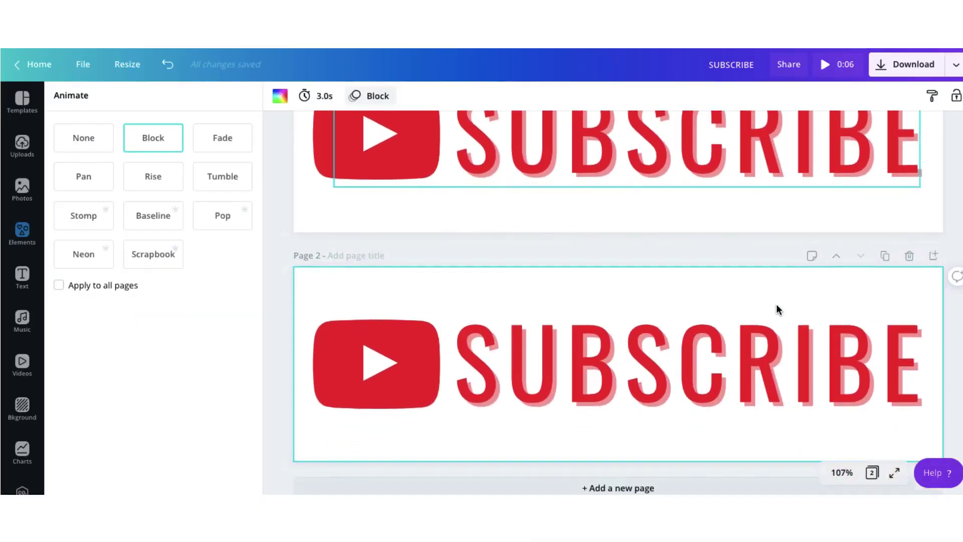
{"action": "scroll", "coordinate": [777, 309], "scroll_direction": "down", "scroll_amount": 1}
{"action": "scroll", "coordinate": [777, 310], "scroll_direction": "up", "scroll_amount": 2}
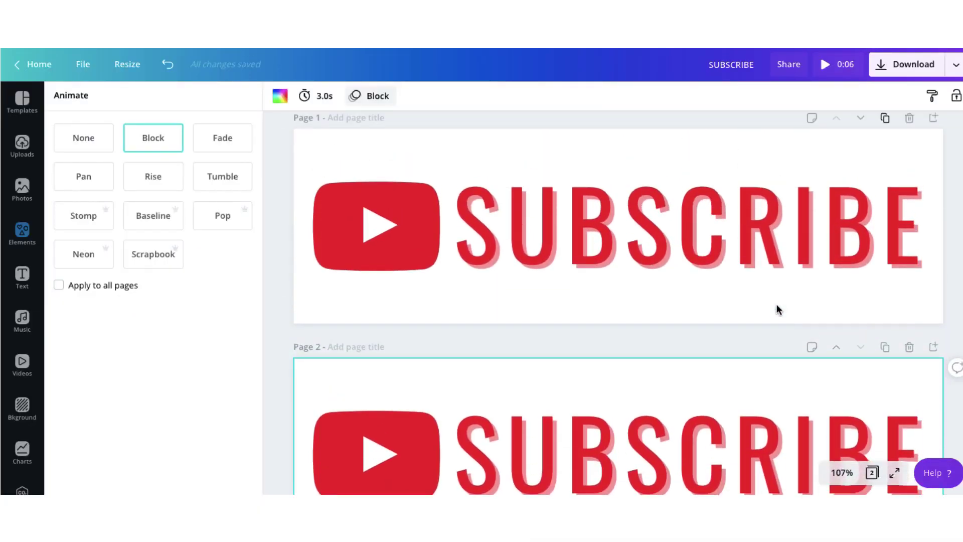
{"action": "scroll", "coordinate": [307, 325], "scroll_direction": "down", "scroll_amount": 1}
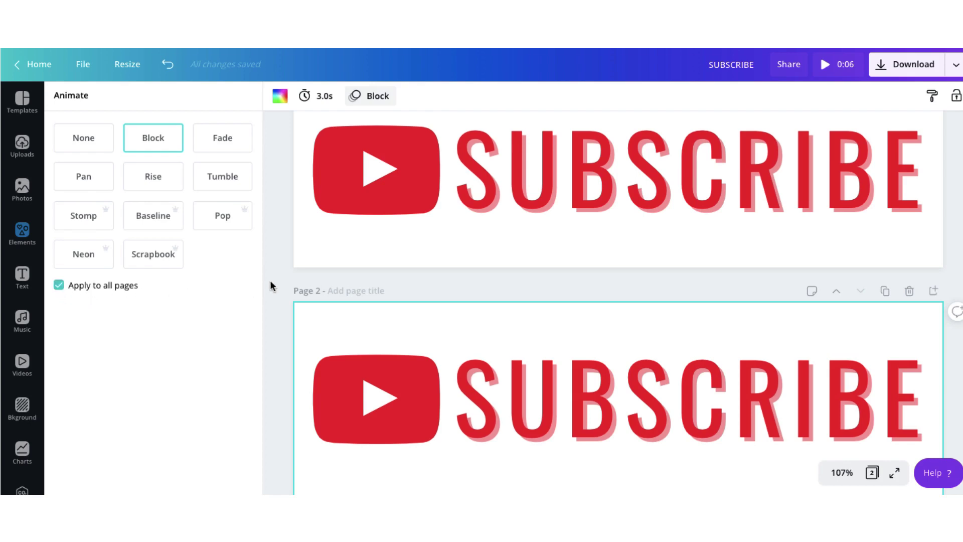
Preview the 0:06 two-page animation, then go back to the YOUTUBE element results
{"action": "scroll", "coordinate": [277, 280], "scroll_direction": "up", "scroll_amount": 2}
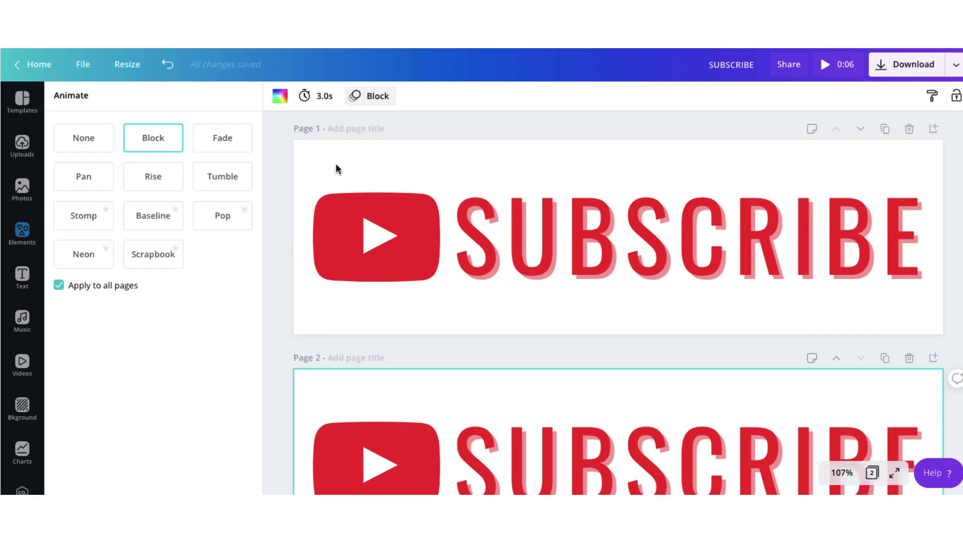
{"action": "scroll", "coordinate": [335, 165], "scroll_direction": "down", "scroll_amount": 1}
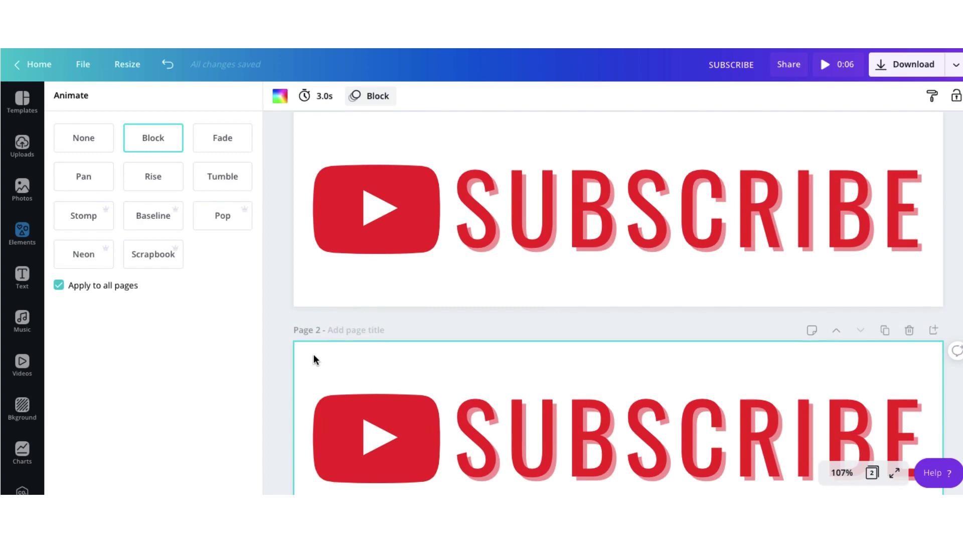
{"action": "scroll", "coordinate": [314, 354], "scroll_direction": "up", "scroll_amount": 1}
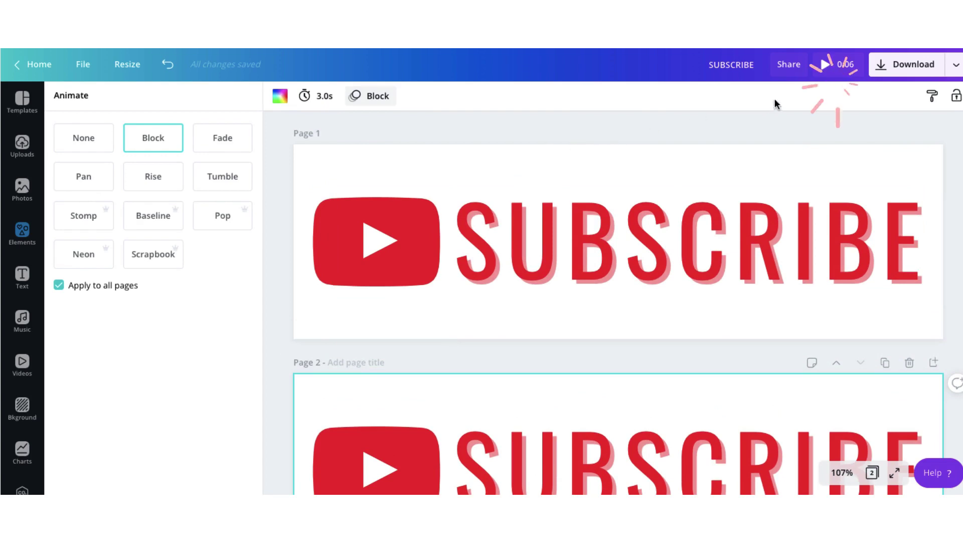
{"action": "left_click", "coordinate": [855, 77]}
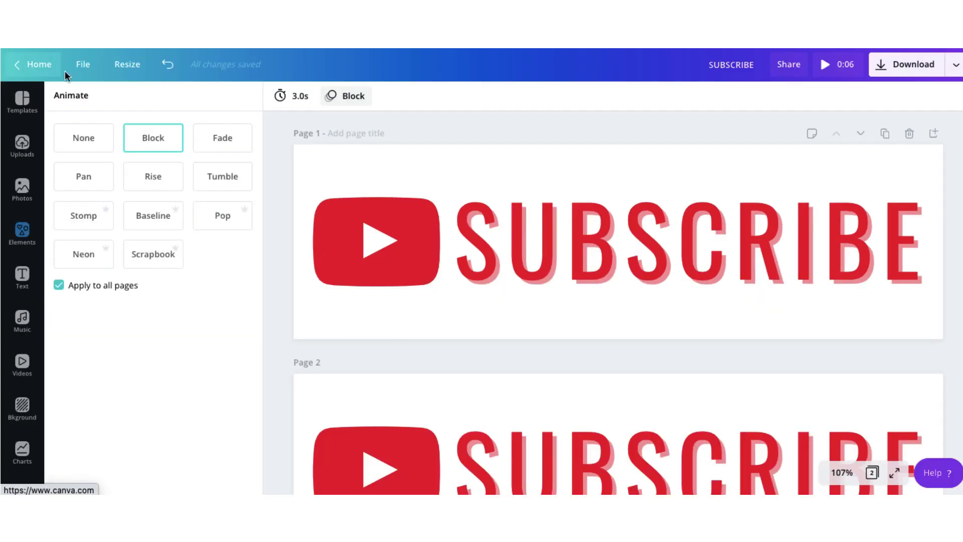
{"action": "left_click", "coordinate": [280, 203]}
{"action": "scroll", "coordinate": [280, 202], "scroll_direction": "down", "scroll_amount": 3}
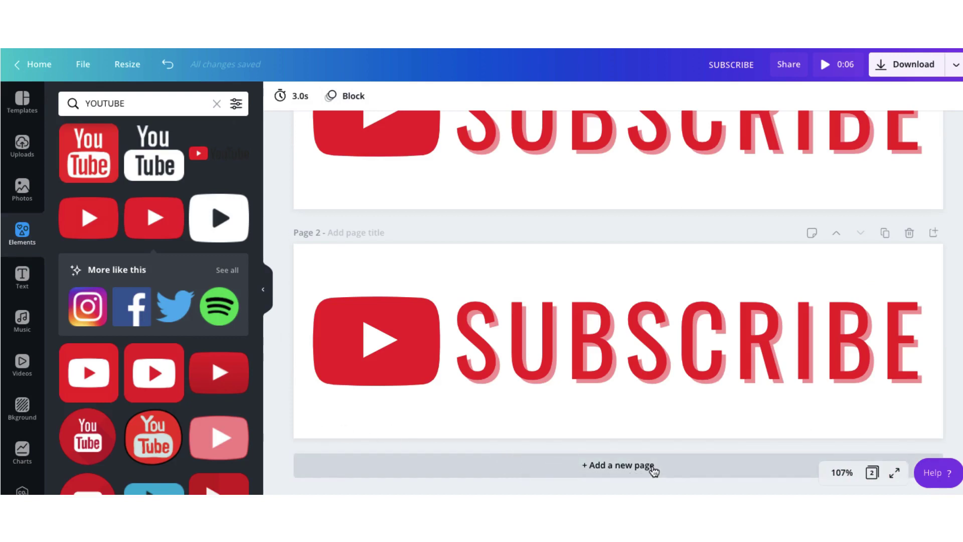
Add a third page, move a copy of page 2's SUBSCRIBE onto it, and select its text
{"action": "left_click", "coordinate": [610, 466]}
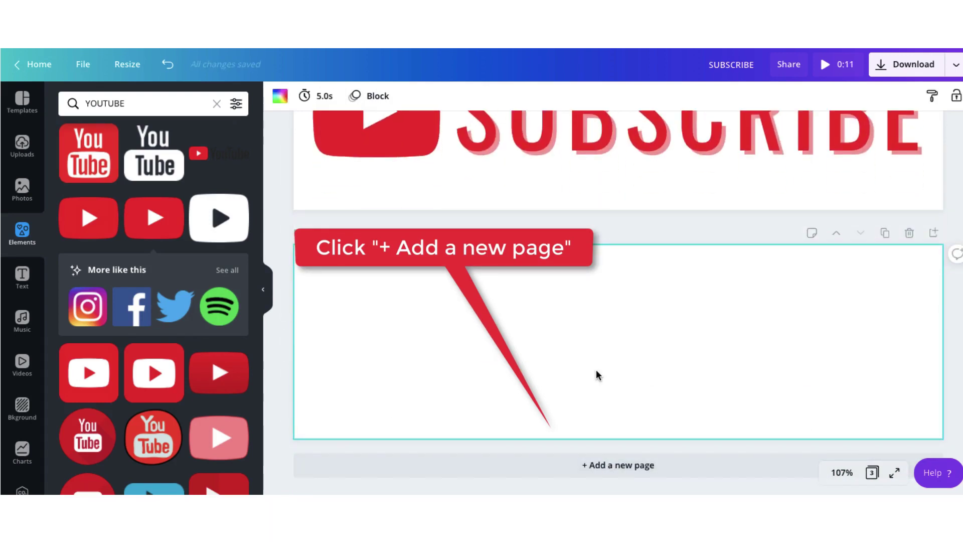
{"action": "scroll", "coordinate": [603, 306], "scroll_direction": "up", "scroll_amount": 2}
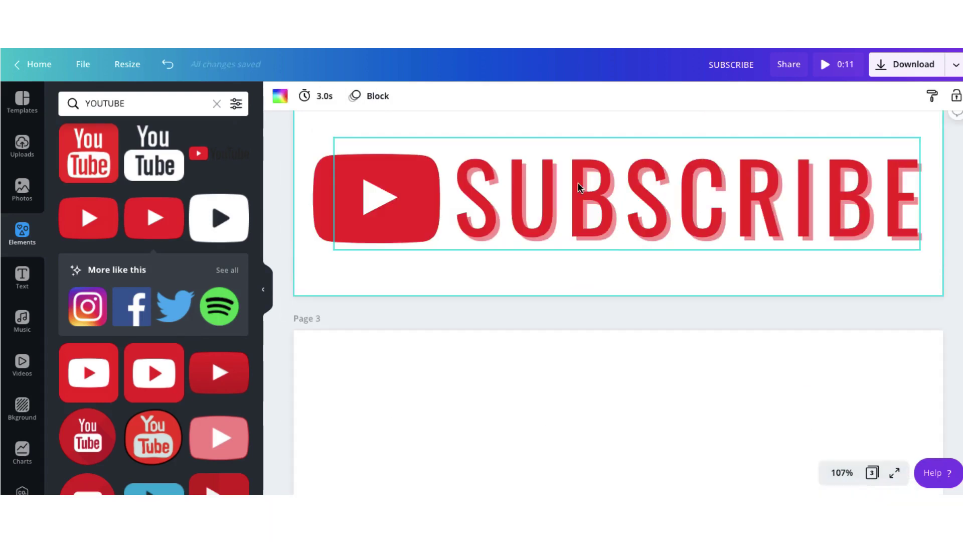
{"action": "left_click", "coordinate": [584, 218]}
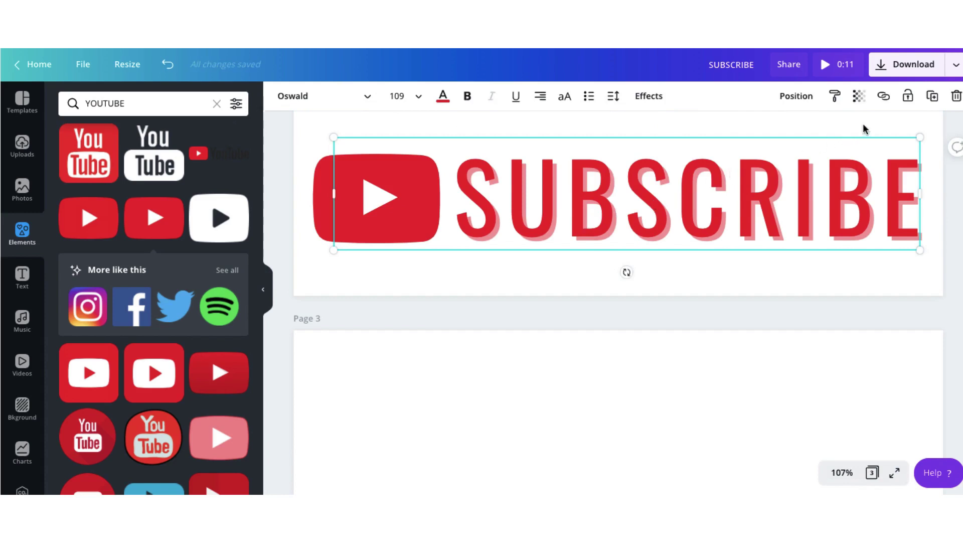
{"action": "left_click", "coordinate": [932, 96]}
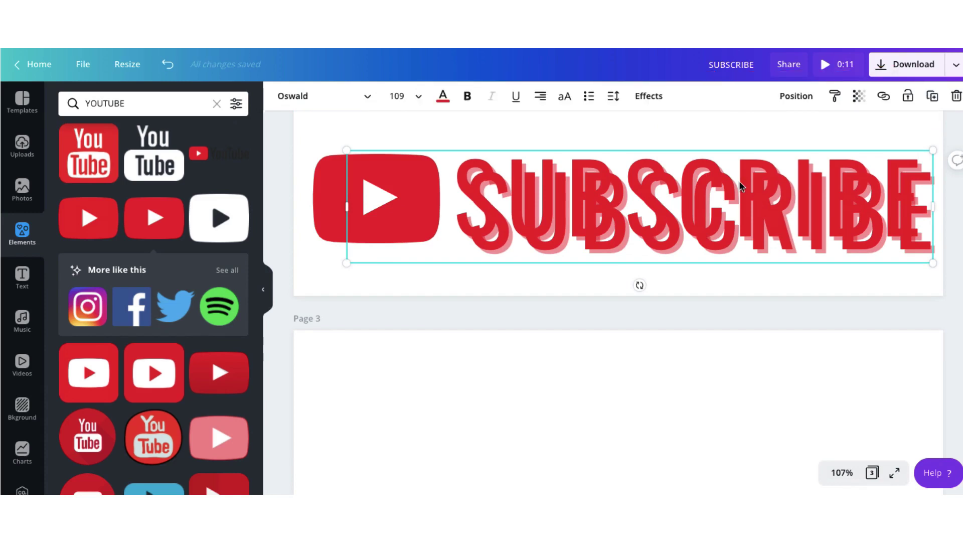
{"action": "left_click_drag", "start_coordinate": [739, 180], "coordinate": [739, 407]}
{"action": "scroll", "coordinate": [739, 407], "scroll_direction": "down", "scroll_amount": 3}
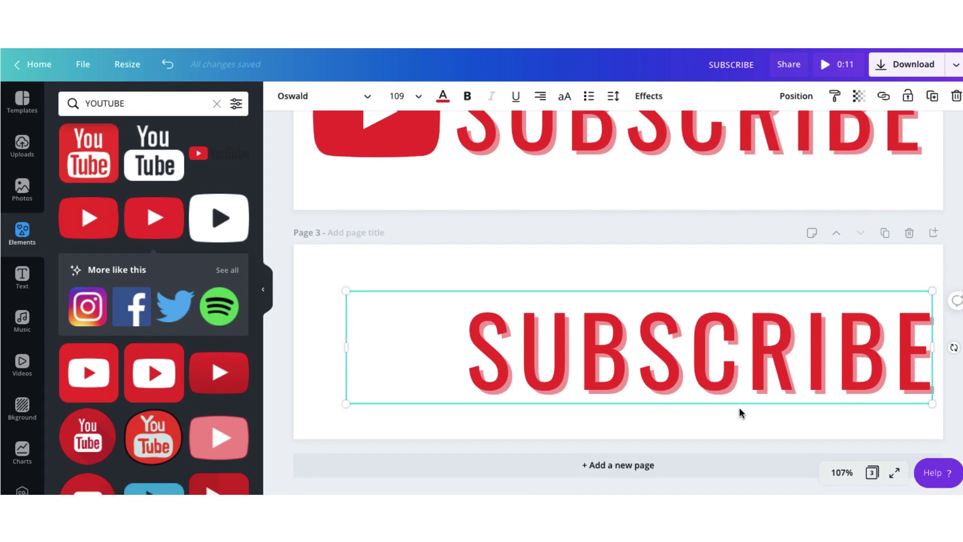
{"action": "left_click", "coordinate": [466, 366]}
{"action": "left_click_drag", "start_coordinate": [466, 367], "coordinate": [921, 366]}
Retype the copy as NOTIFICATIONS, widen its box leftward and colour it orange
{"action": "type", "text": "NOTIFICATIO"}
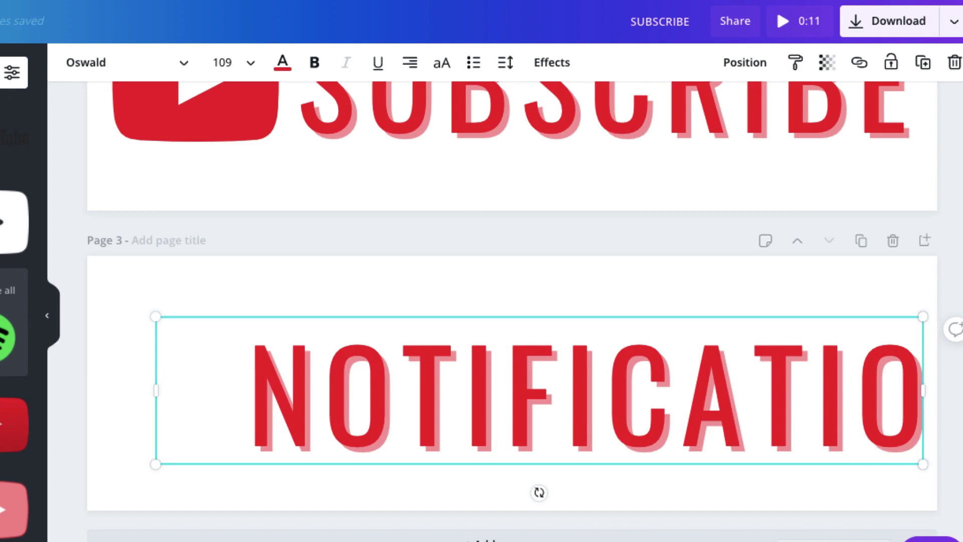
{"action": "type", "text": "NS"}
{"action": "left_click_drag", "start_coordinate": [156, 390], "coordinate": [77, 404]}
{"action": "left_click", "coordinate": [77, 404]}
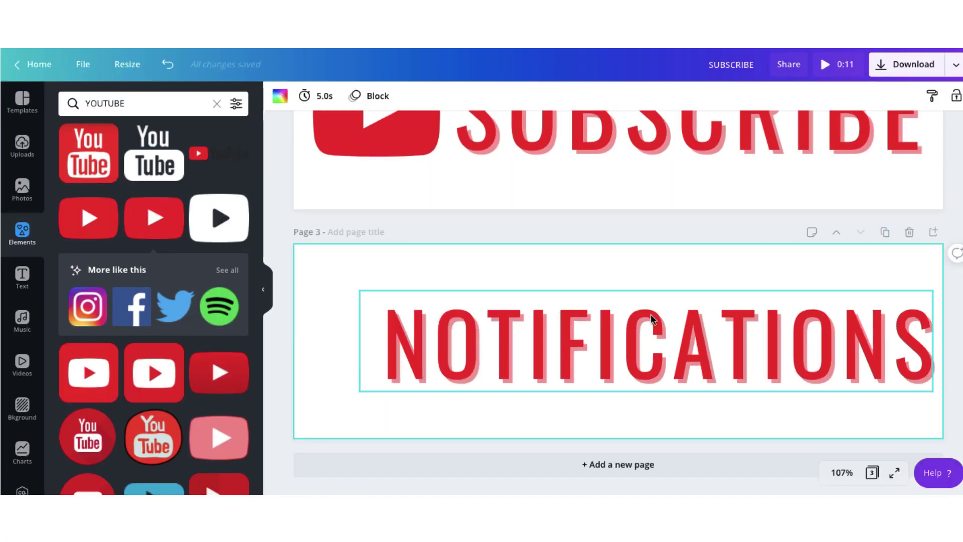
{"action": "left_click", "coordinate": [651, 319]}
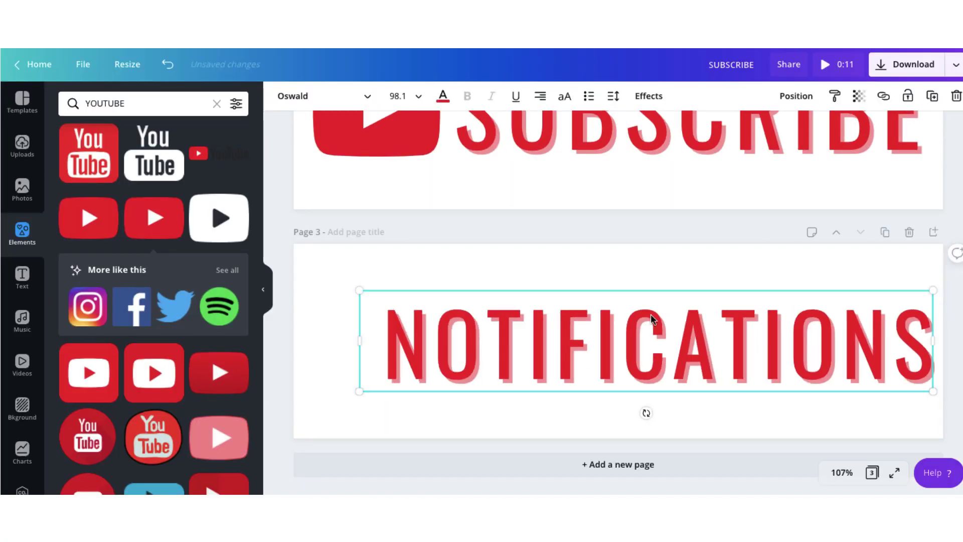
{"action": "left_click", "coordinate": [443, 97]}
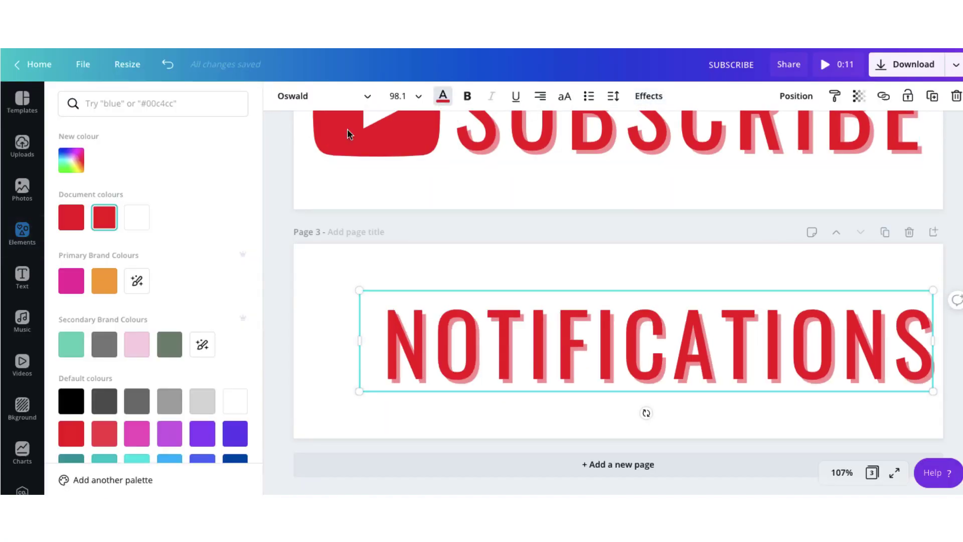
{"action": "left_click", "coordinate": [105, 289]}
Change the NOTIFICATIONS drop shadow colour to yellow
{"action": "left_click", "coordinate": [649, 96]}
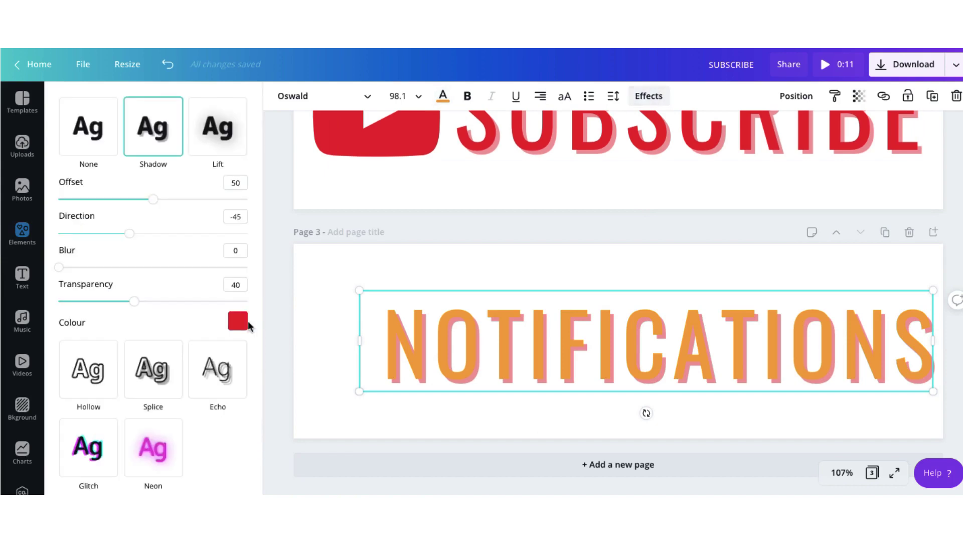
{"action": "left_click", "coordinate": [238, 321]}
{"action": "scroll", "coordinate": [178, 300], "scroll_direction": "down", "scroll_amount": 3}
{"action": "left_click", "coordinate": [171, 284]}
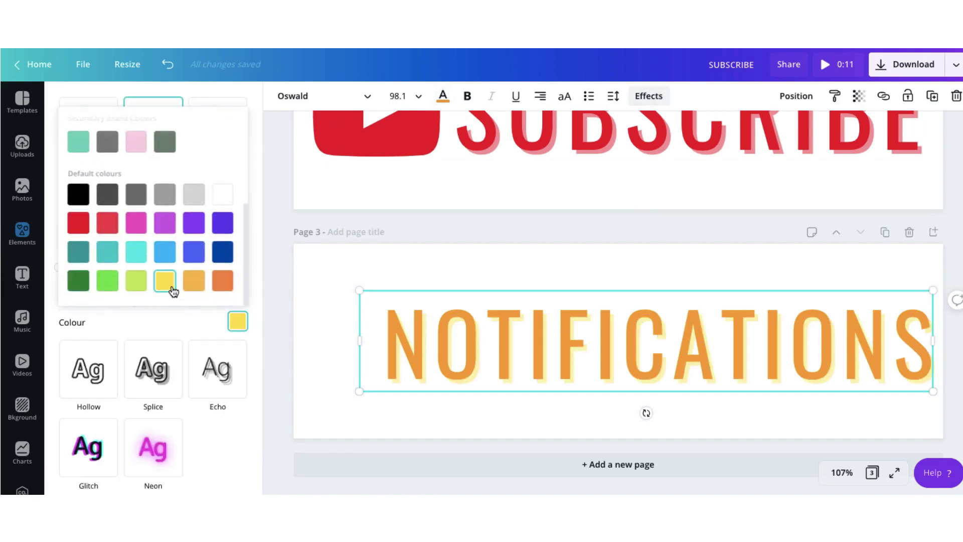
{"action": "left_click", "coordinate": [415, 332]}
{"action": "left_click", "coordinate": [362, 420]}
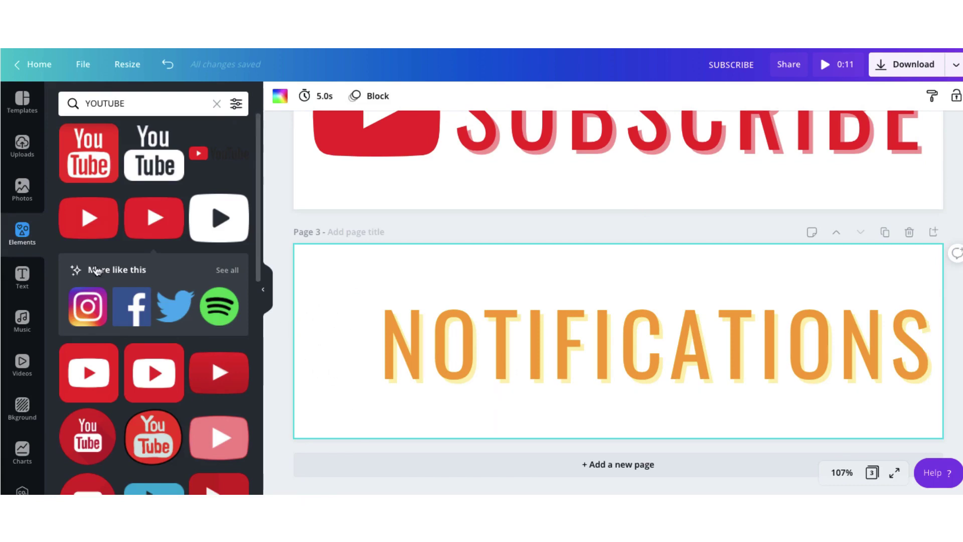
Search Elements for BELL and add the gold bell to page 3
{"action": "left_click", "coordinate": [21, 234]}
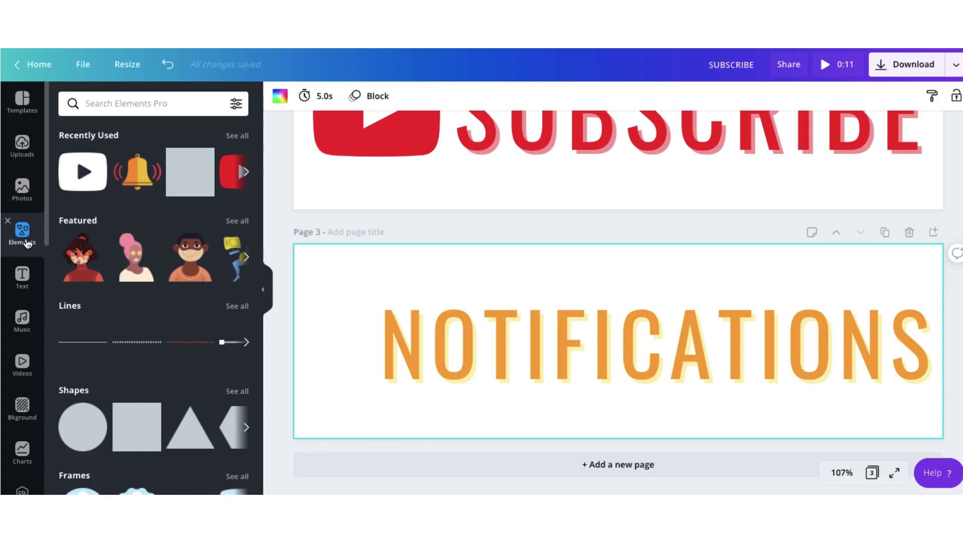
{"action": "left_click", "coordinate": [133, 103]}
{"action": "type", "text": "BELL"}
{"action": "key", "text": "Return"}
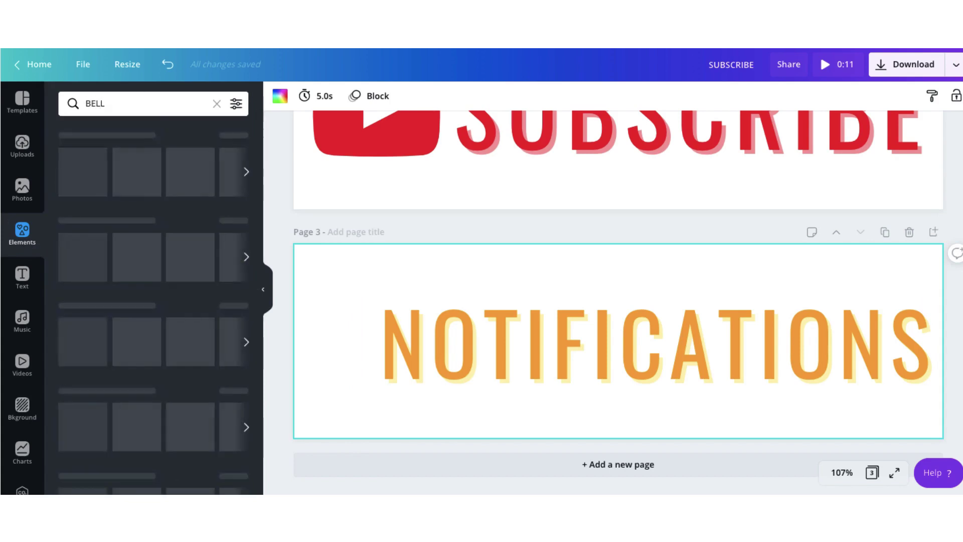
{"action": "scroll", "coordinate": [115, 280], "scroll_direction": "down", "scroll_amount": 10}
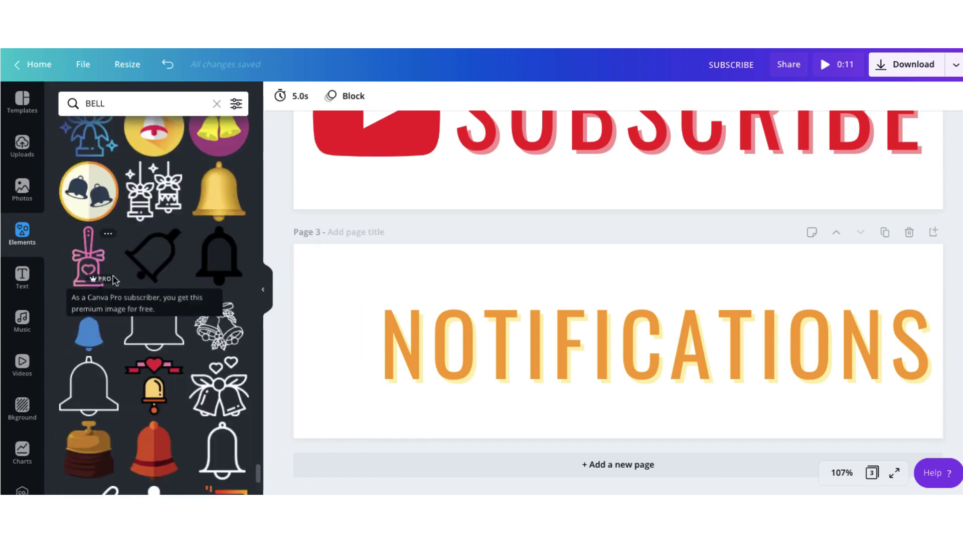
{"action": "scroll", "coordinate": [114, 280], "scroll_direction": "down", "scroll_amount": 3}
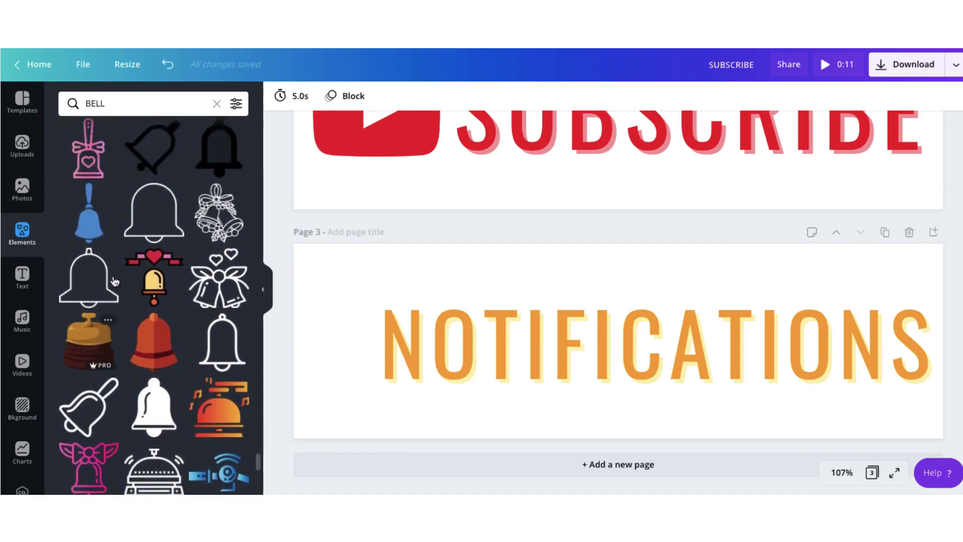
{"action": "scroll", "coordinate": [114, 281], "scroll_direction": "up", "scroll_amount": 5}
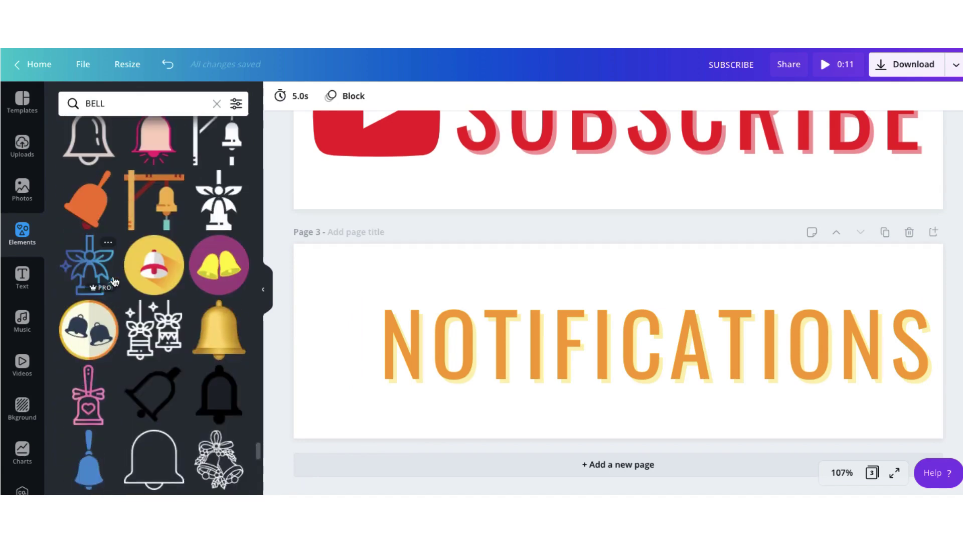
{"action": "left_click", "coordinate": [216, 336]}
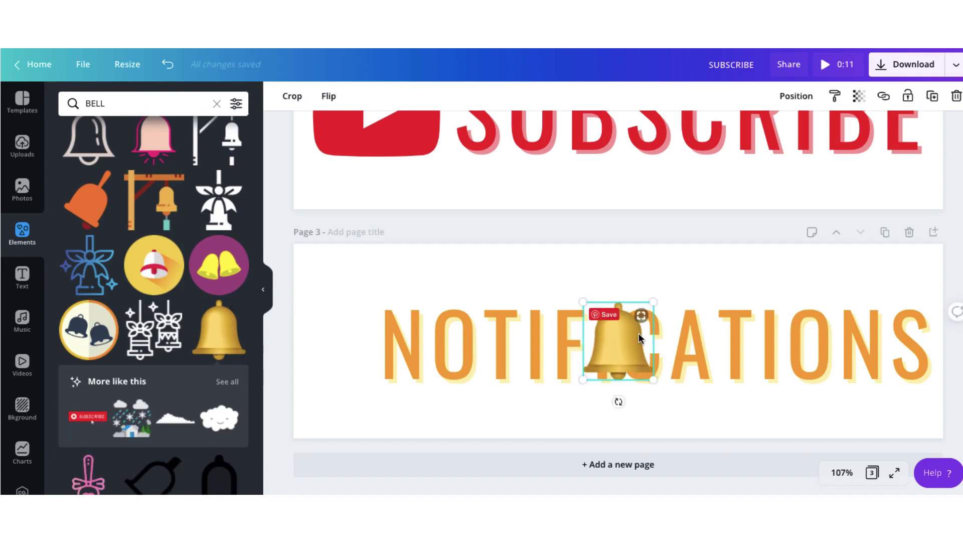
Place the bell just left of NOTIFICATIONS and nudge the text box slightly right
{"action": "left_click_drag", "start_coordinate": [625, 343], "coordinate": [354, 344]}
{"action": "left_click", "coordinate": [480, 345]}
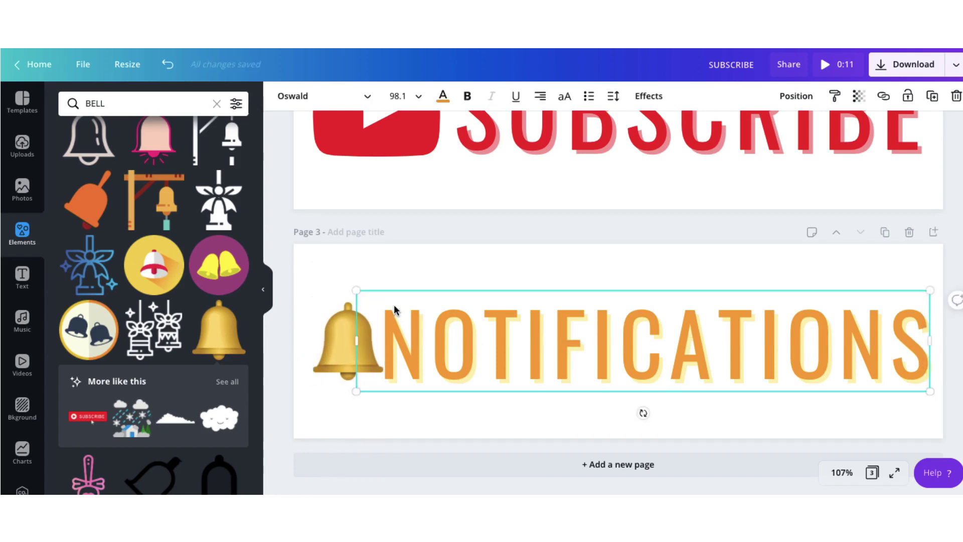
{"action": "left_click_drag", "start_coordinate": [394, 311], "coordinate": [405, 312]}
{"action": "left_click", "coordinate": [475, 419]}
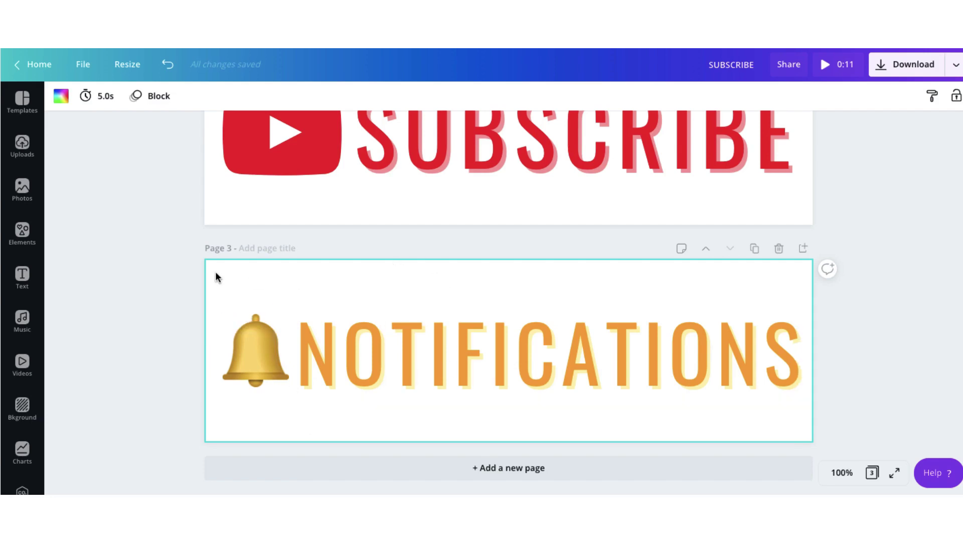
Search Elements for 'STICKERS + LINES' and place a ray-lines sticker above the bell's top-left
{"action": "left_click", "coordinate": [22, 231]}
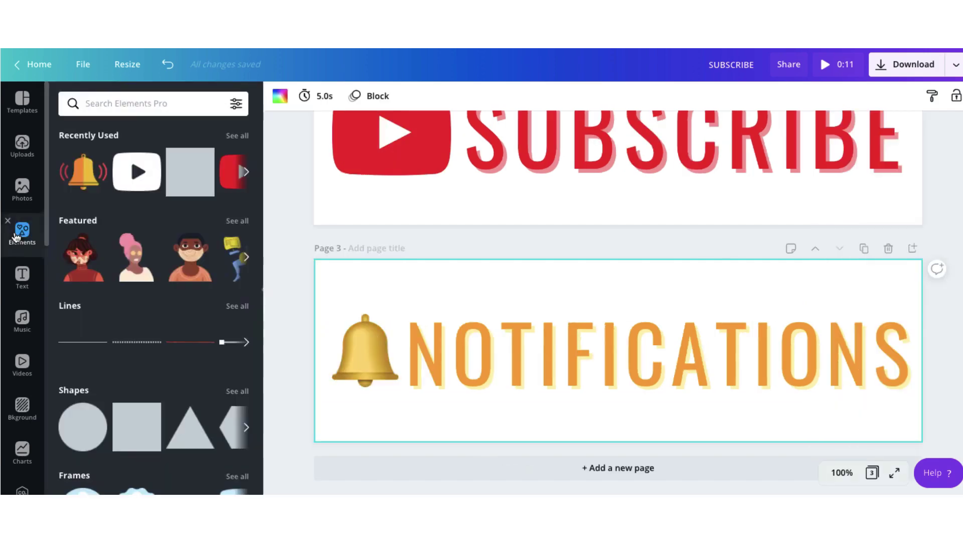
{"action": "left_click", "coordinate": [96, 105]}
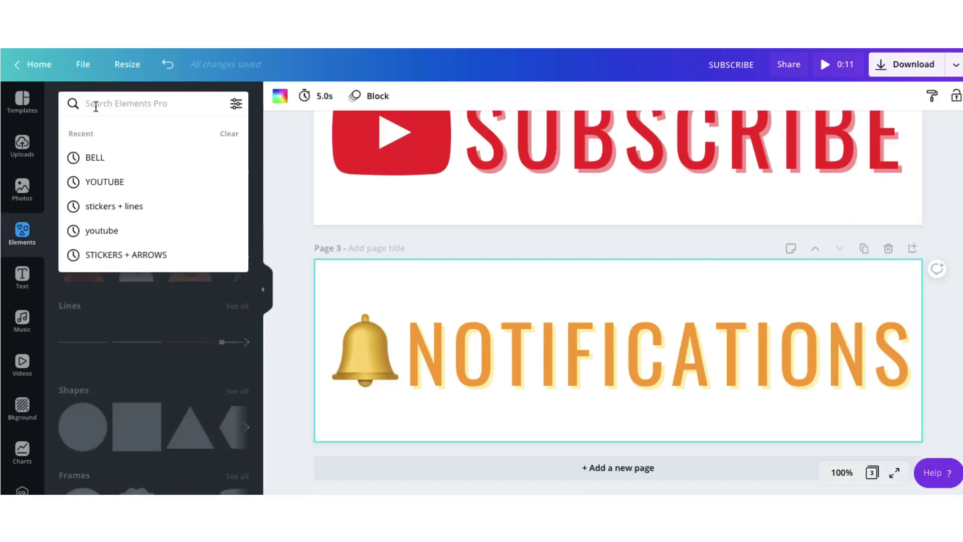
{"action": "type", "text": "STICKERS + LINES"}
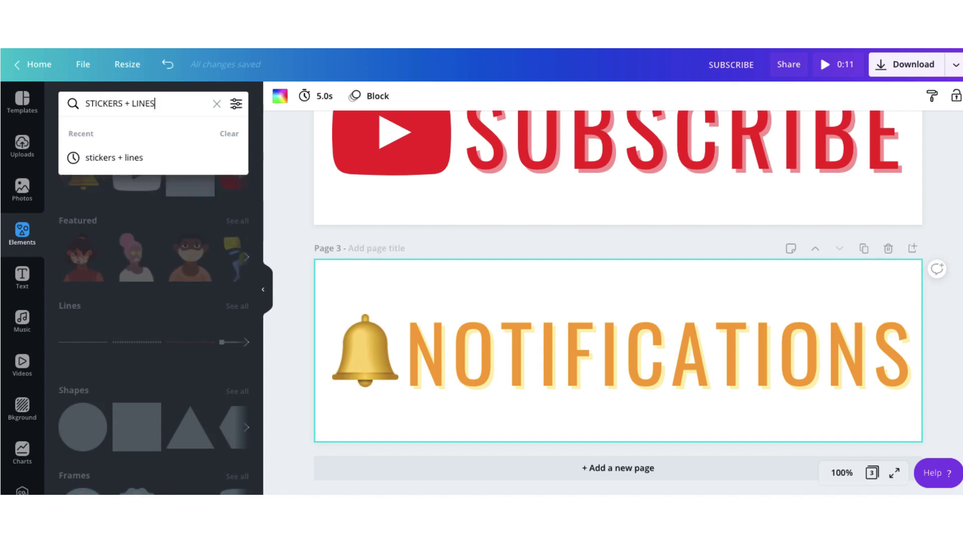
{"action": "key", "text": "Return"}
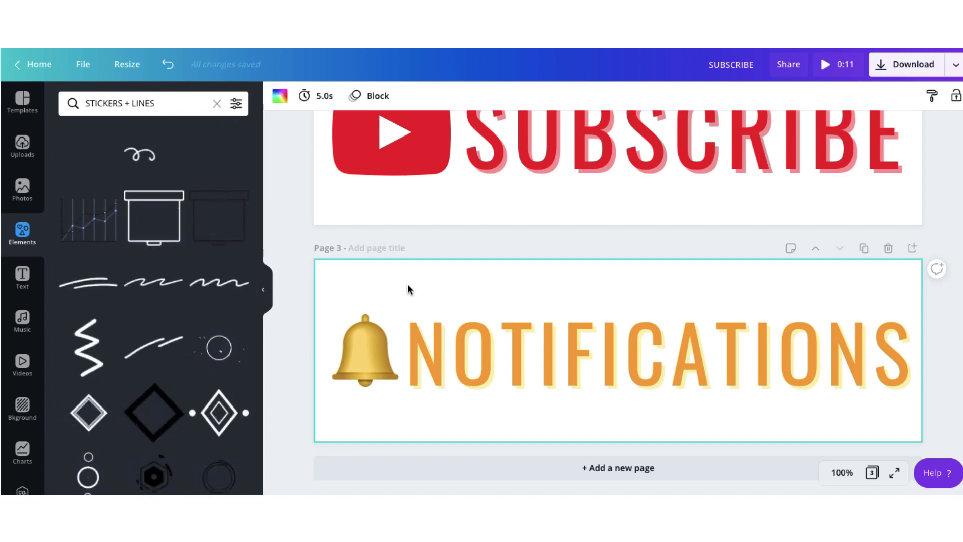
{"action": "left_click", "coordinate": [813, 290]}
{"action": "left_click_drag", "start_coordinate": [838, 323], "coordinate": [366, 327]}
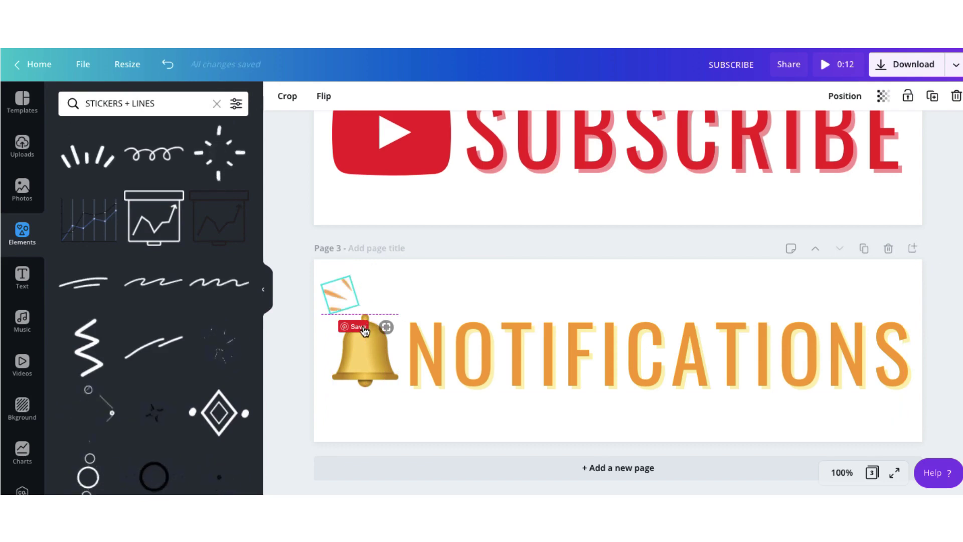
Shrink the ray sticker to 41×41, tilt it about 25°, and duplicate it beside the bell's top
{"action": "left_click_drag", "start_coordinate": [358, 275], "coordinate": [343, 291]}
{"action": "mouse_move", "coordinate": [338, 336]}
{"action": "left_mouse_down"}
{"action": "mouse_move", "coordinate": [321, 334]}
{"action": "mouse_move", "coordinate": [342, 353]}
{"action": "left_mouse_up"}
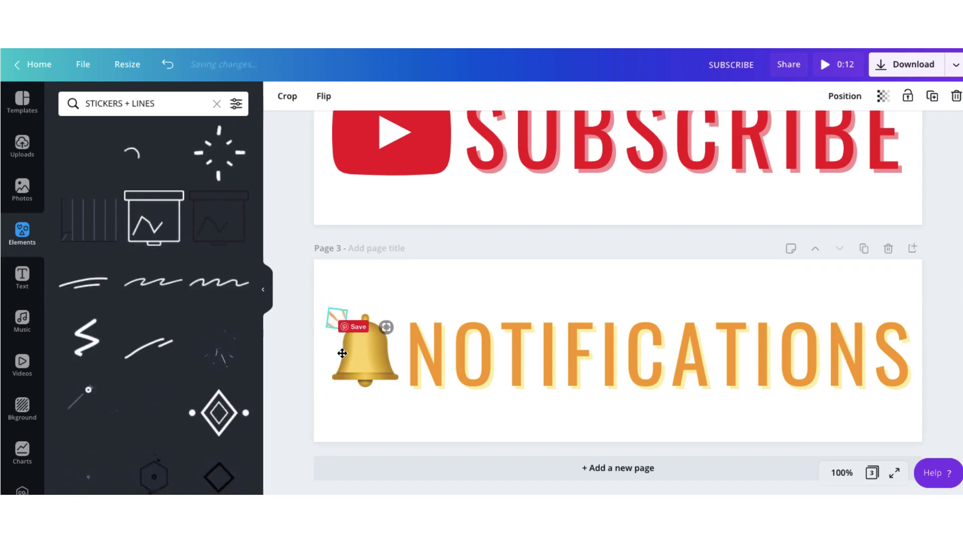
{"action": "left_click", "coordinate": [933, 96]}
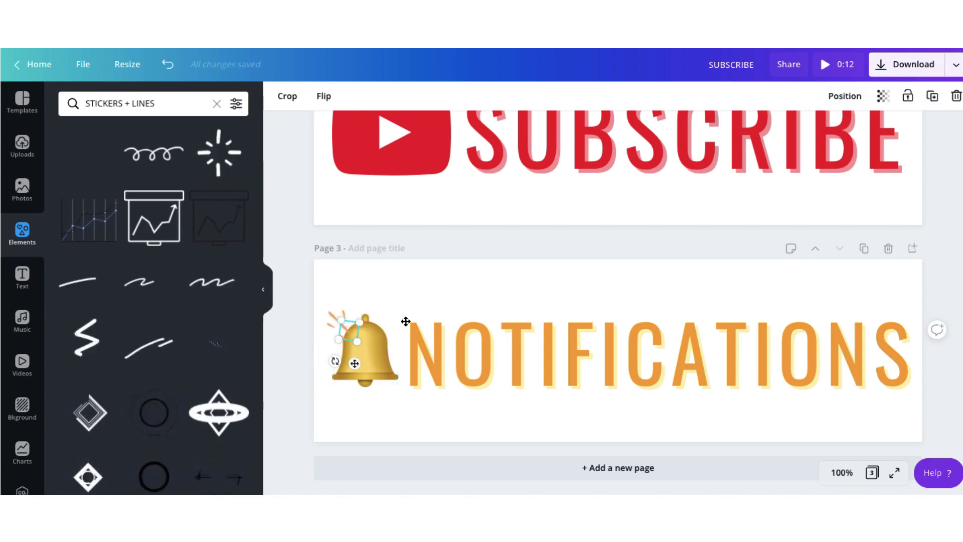
{"action": "left_click_drag", "start_coordinate": [408, 321], "coordinate": [379, 319]}
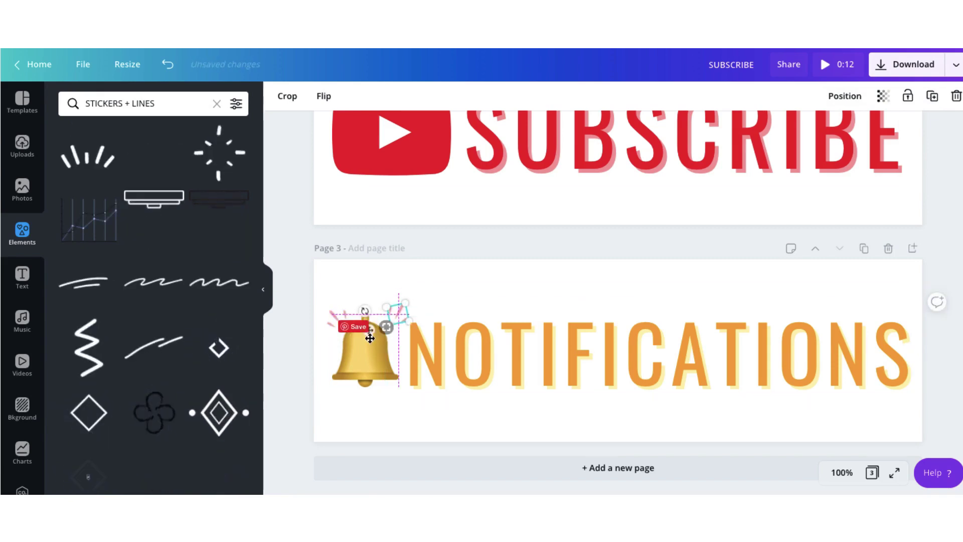
{"action": "left_click", "coordinate": [516, 290]}
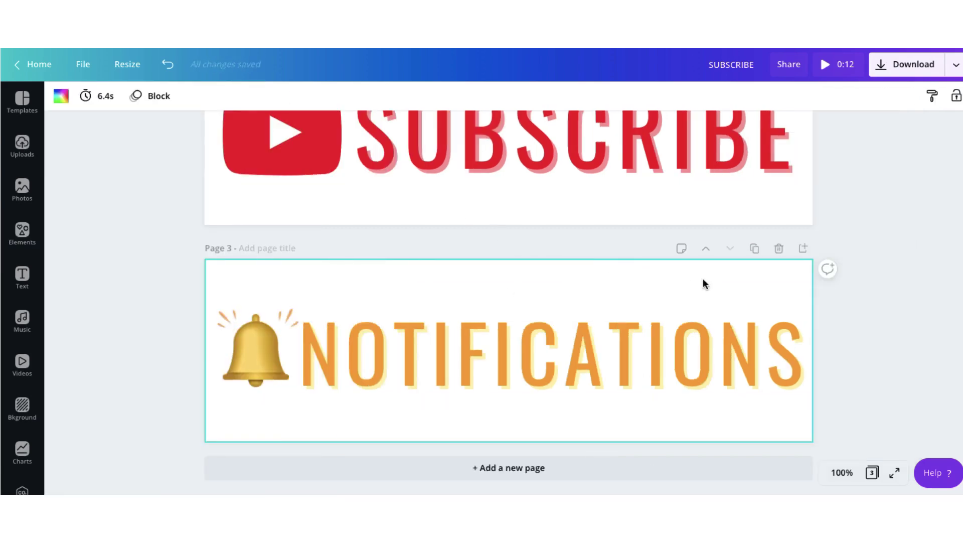
{"action": "left_click", "coordinate": [754, 249]}
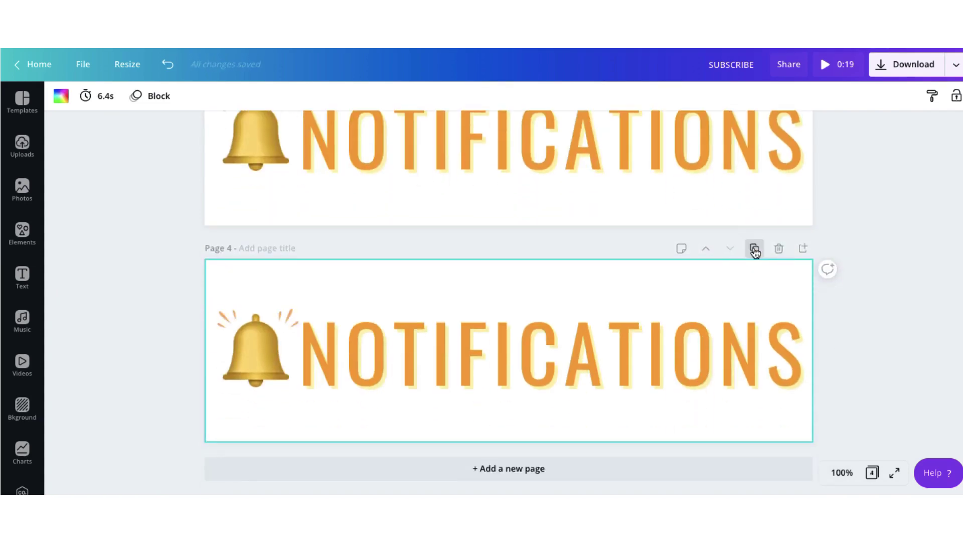
{"action": "scroll", "coordinate": [241, 301], "scroll_direction": "up", "scroll_amount": 4}
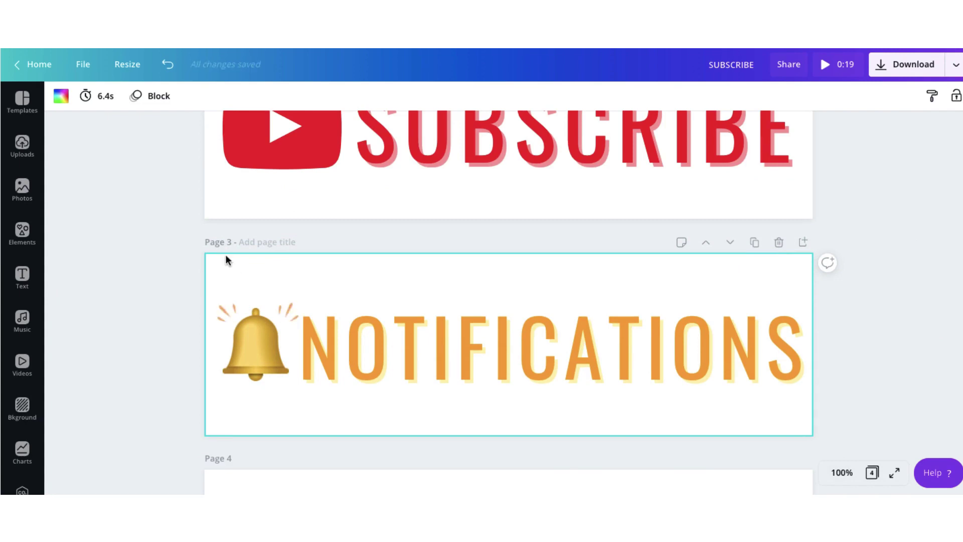
{"action": "left_click", "coordinate": [158, 101]}
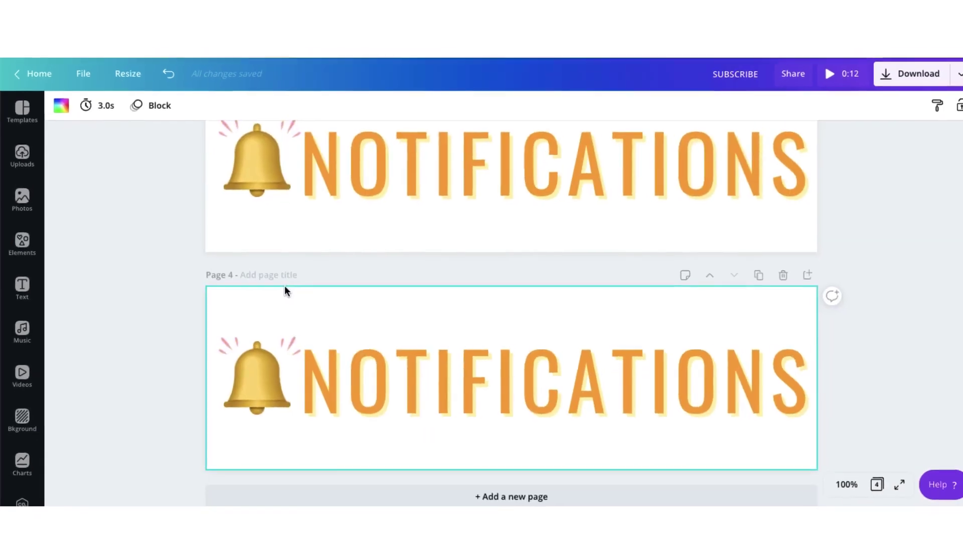
{"action": "scroll", "coordinate": [283, 290], "scroll_direction": "up", "scroll_amount": 5}
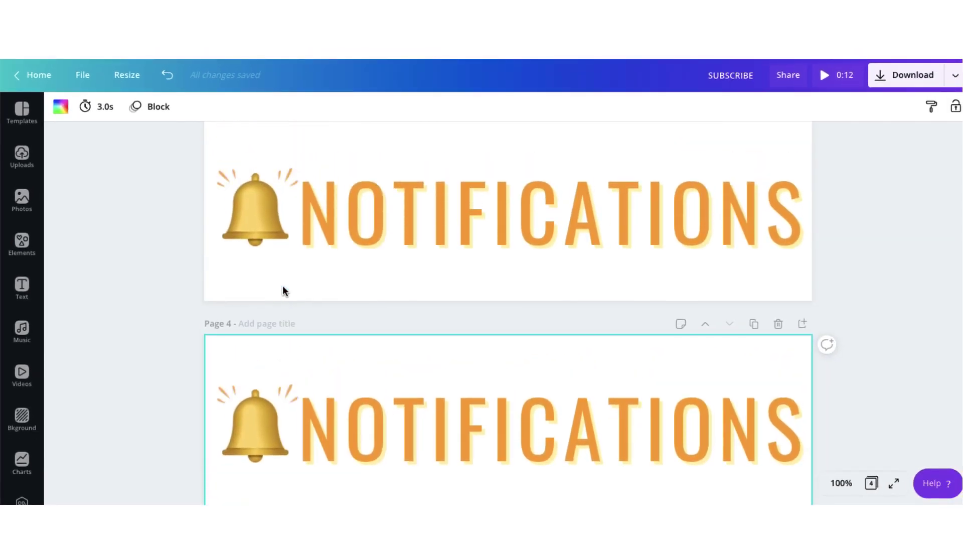
{"action": "scroll", "coordinate": [282, 285], "scroll_direction": "up", "scroll_amount": 5}
{"action": "scroll", "coordinate": [282, 285], "scroll_direction": "down", "scroll_amount": 4}
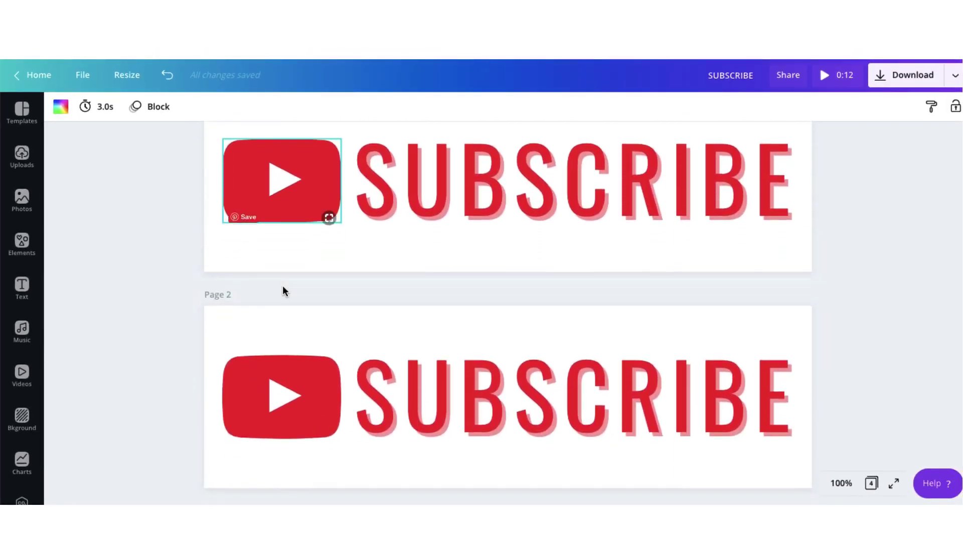
{"action": "scroll", "coordinate": [283, 287], "scroll_direction": "down", "scroll_amount": 6}
{"action": "scroll", "coordinate": [283, 287], "scroll_direction": "up", "scroll_amount": 10}
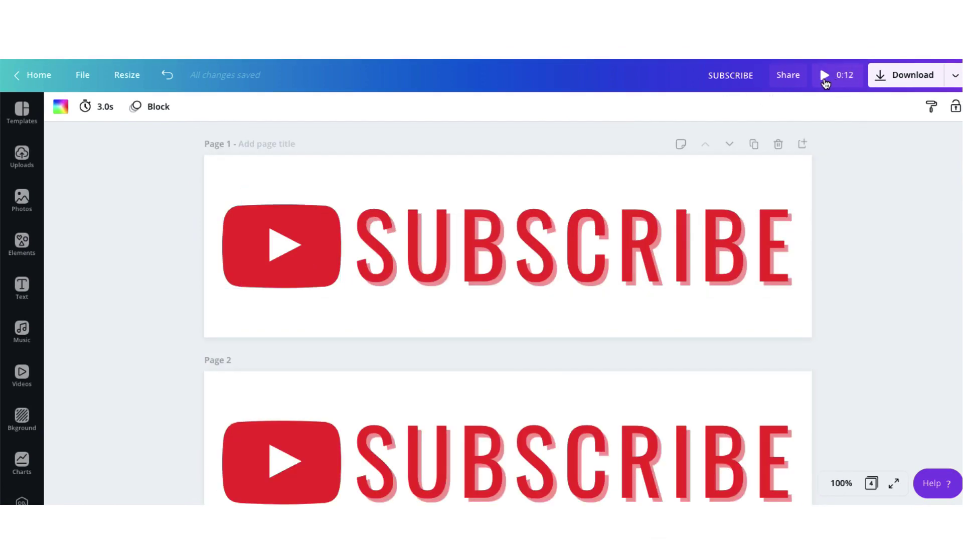
Preview the animated banner and export all 4 pages as an MP4 video
{"action": "left_click", "coordinate": [826, 78]}
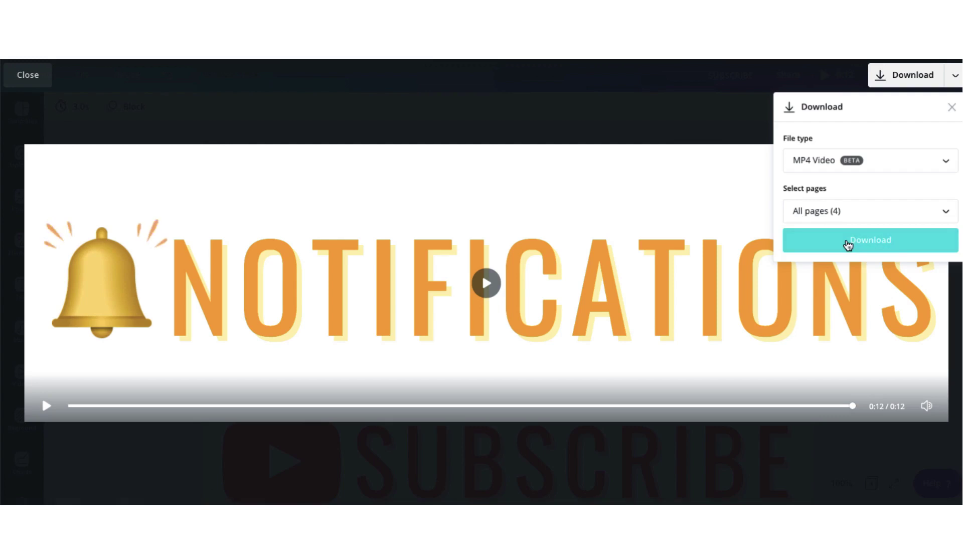
{"action": "left_click", "coordinate": [847, 243]}
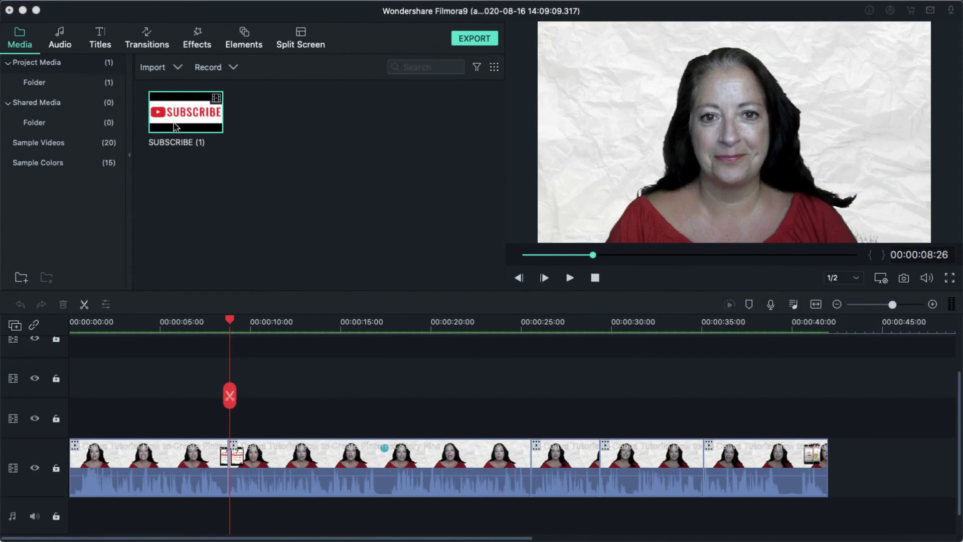
Drop the SUBSCRIBE (1) clip onto the track above the main video at the playhead
{"action": "left_click", "coordinate": [185, 124]}
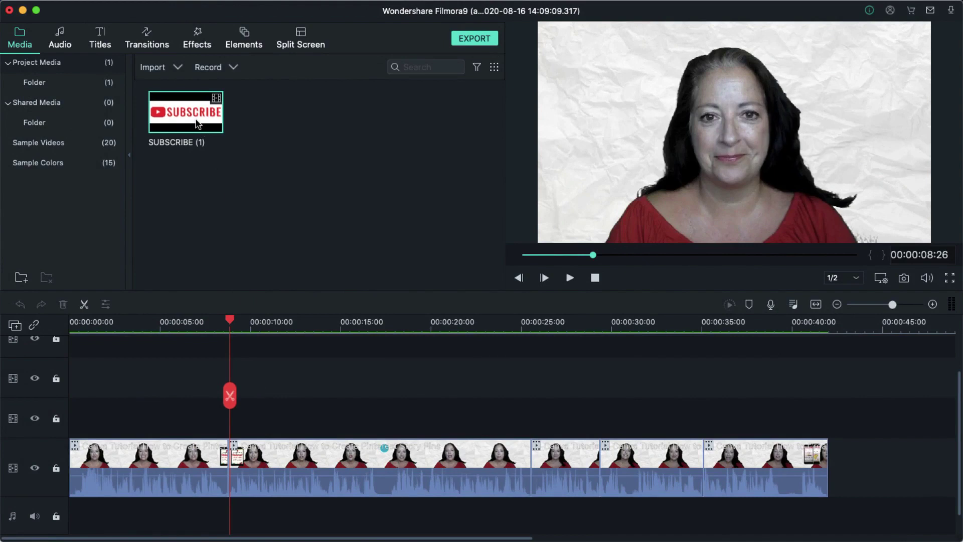
{"action": "left_click_drag", "start_coordinate": [197, 125], "coordinate": [233, 418]}
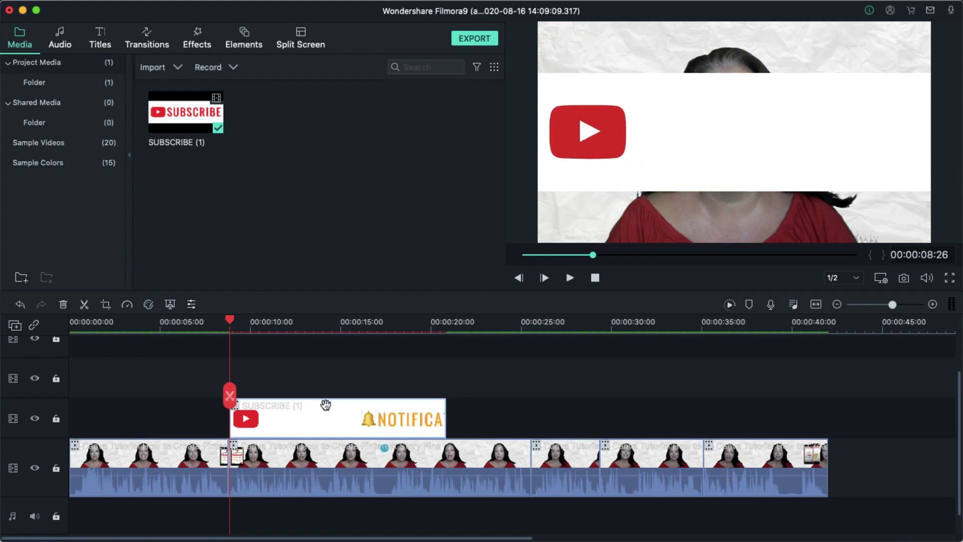
Scale the banner overlay to 35.9% and position it at the frame's right edge
{"action": "double_click", "coordinate": [326, 412]}
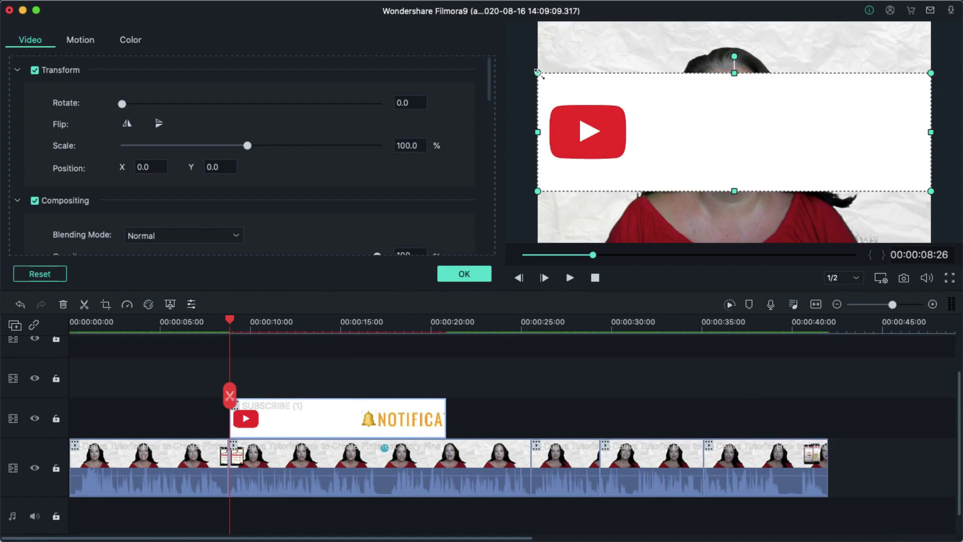
{"action": "left_click_drag", "start_coordinate": [539, 73], "coordinate": [792, 194]}
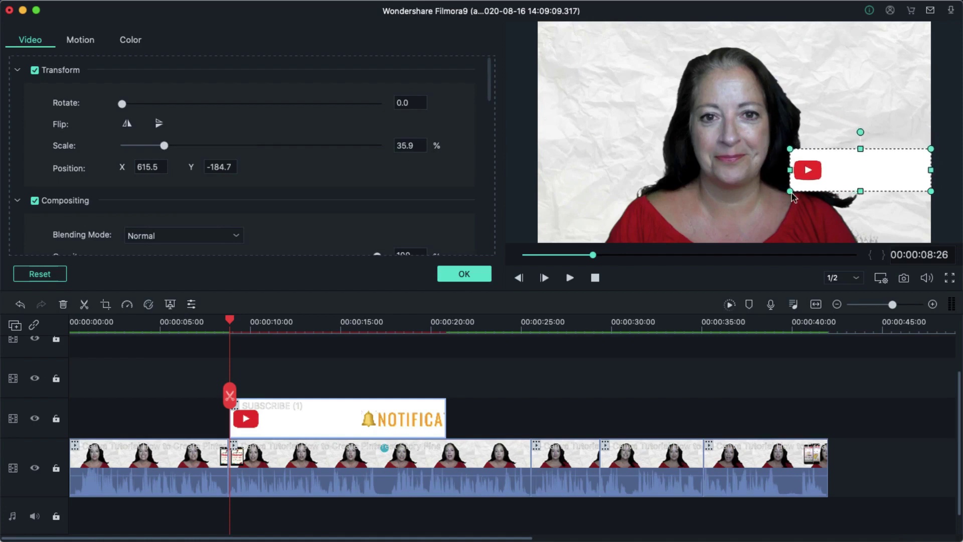
{"action": "left_click", "coordinate": [196, 321]}
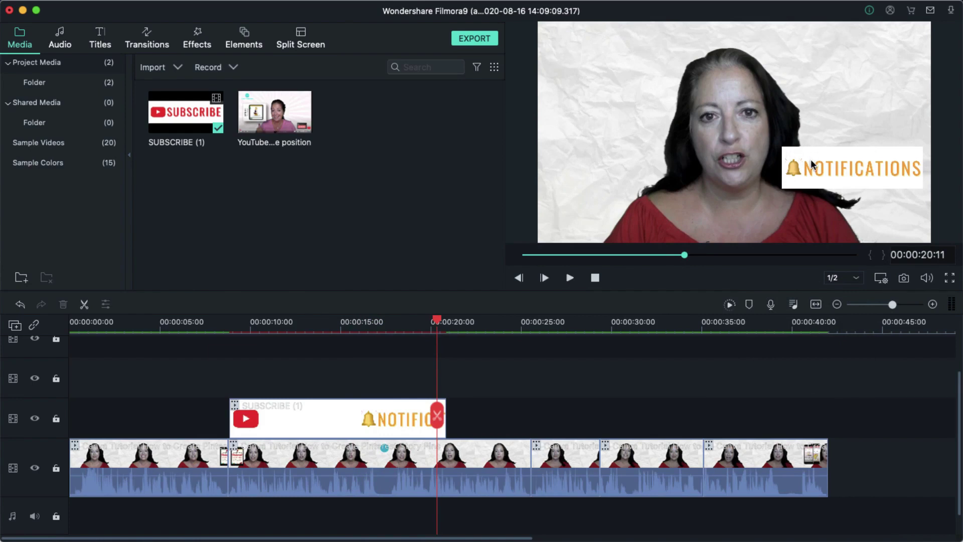
Enable Chroma Key on the banner overlay and sample its white background as the key colour
{"action": "double_click", "coordinate": [811, 160]}
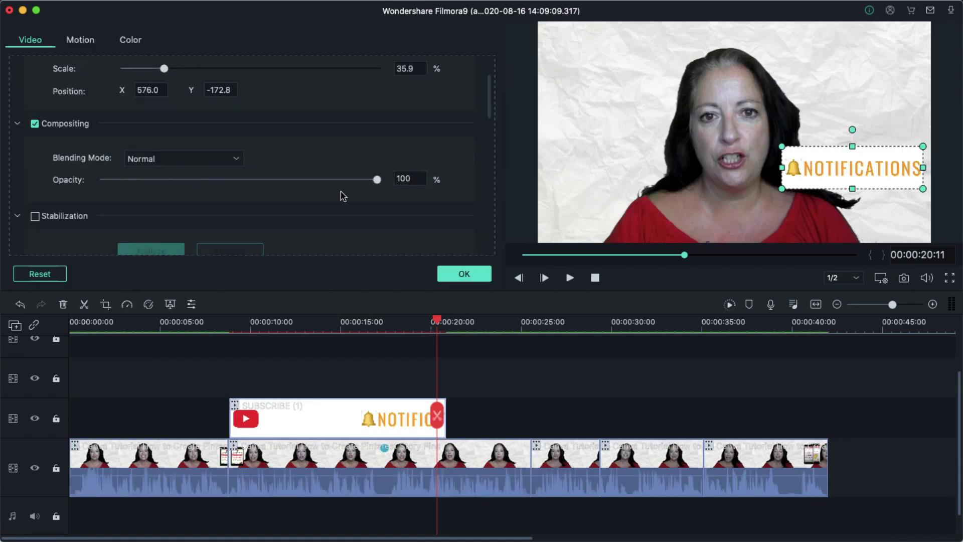
{"action": "scroll", "coordinate": [48, 108], "scroll_direction": "down", "scroll_amount": 10}
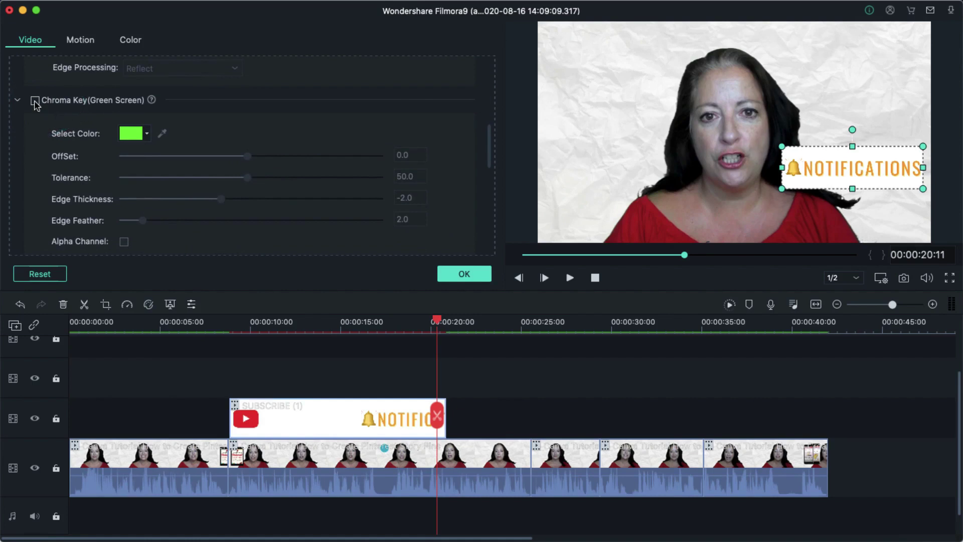
{"action": "left_click", "coordinate": [35, 101]}
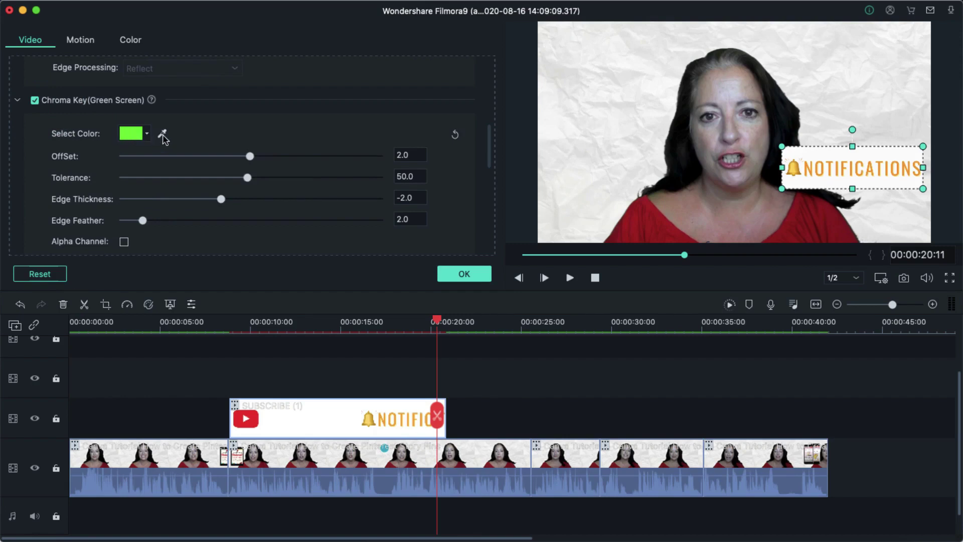
{"action": "left_click", "coordinate": [162, 134]}
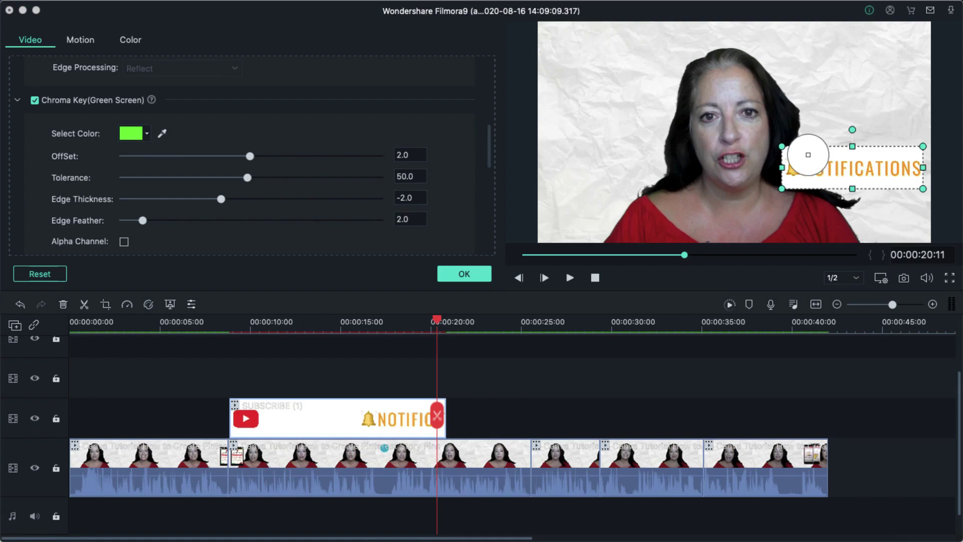
{"action": "left_click", "coordinate": [809, 155]}
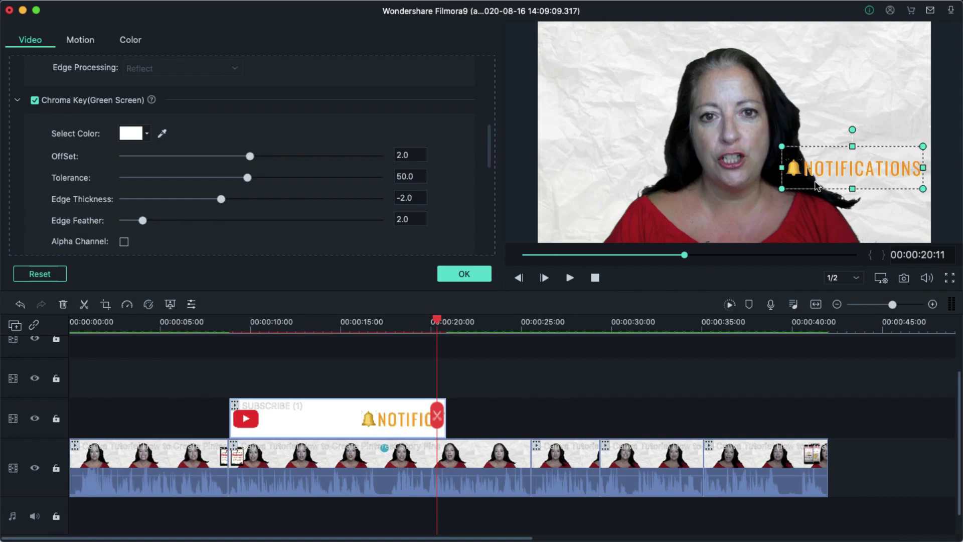
{"action": "left_click", "coordinate": [456, 275]}
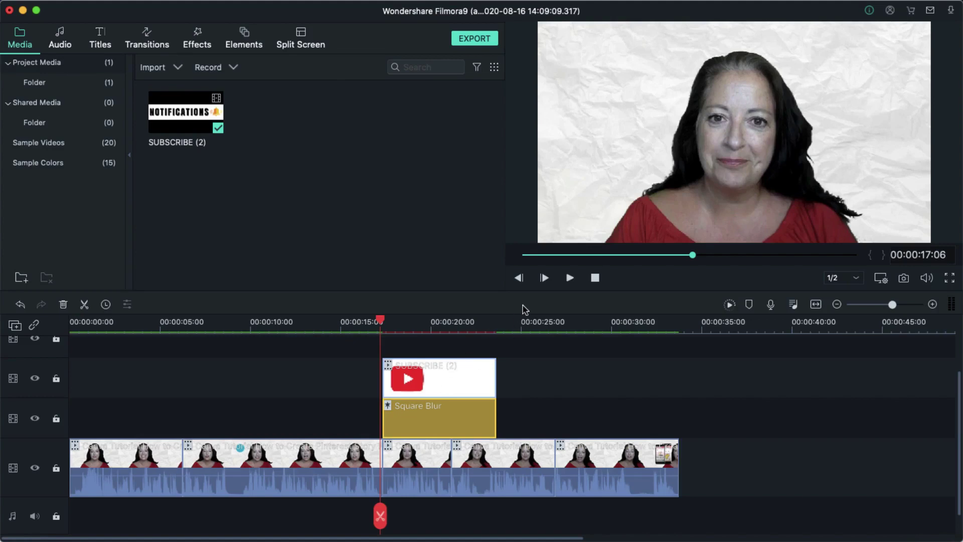
Play back the video to check the overlay, then stop near the 16-second mark
{"action": "left_click", "coordinate": [570, 279]}
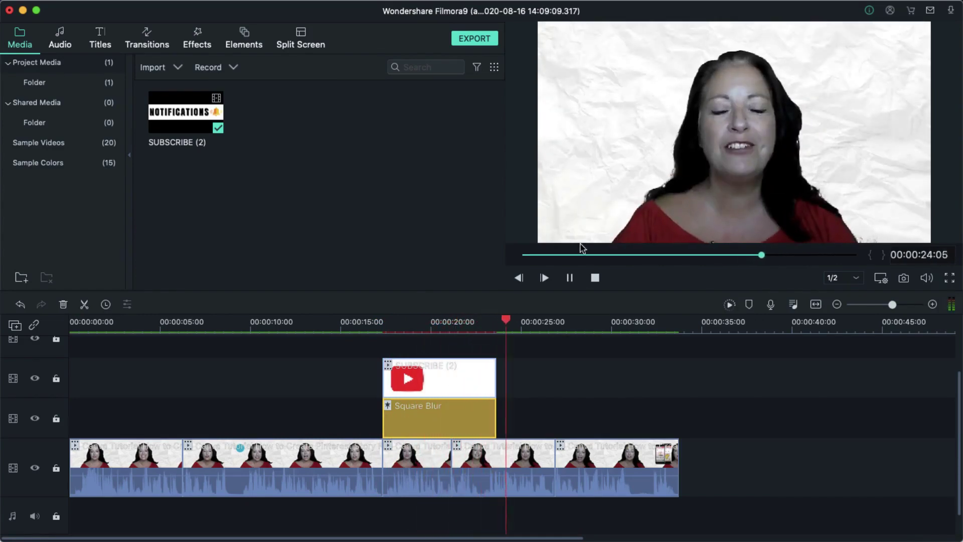
{"action": "left_click", "coordinate": [368, 323]}
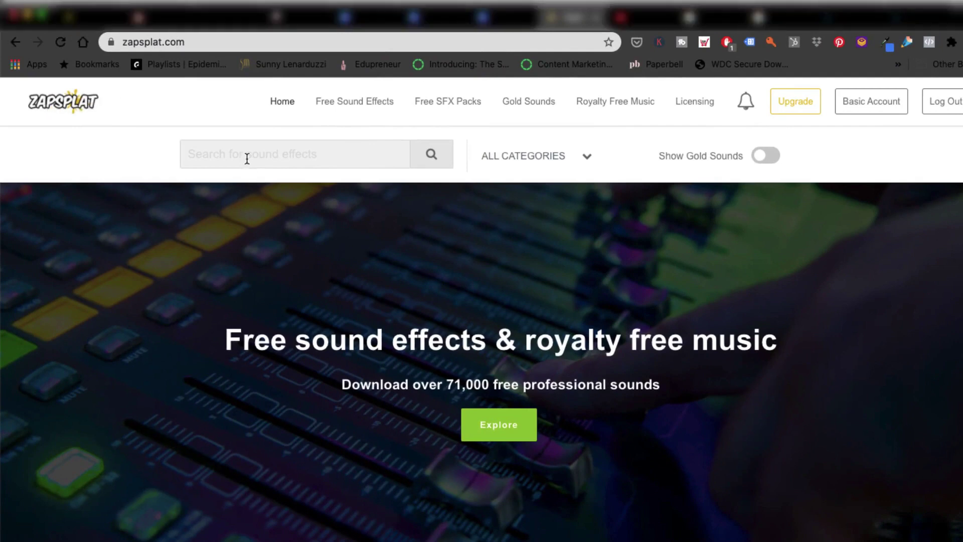
Search ZapSplat for TING and open the Ting-Sha cymbal's Standard License link
{"action": "left_click", "coordinate": [264, 154]}
{"action": "left_click", "coordinate": [212, 213]}
{"action": "left_click", "coordinate": [438, 161]}
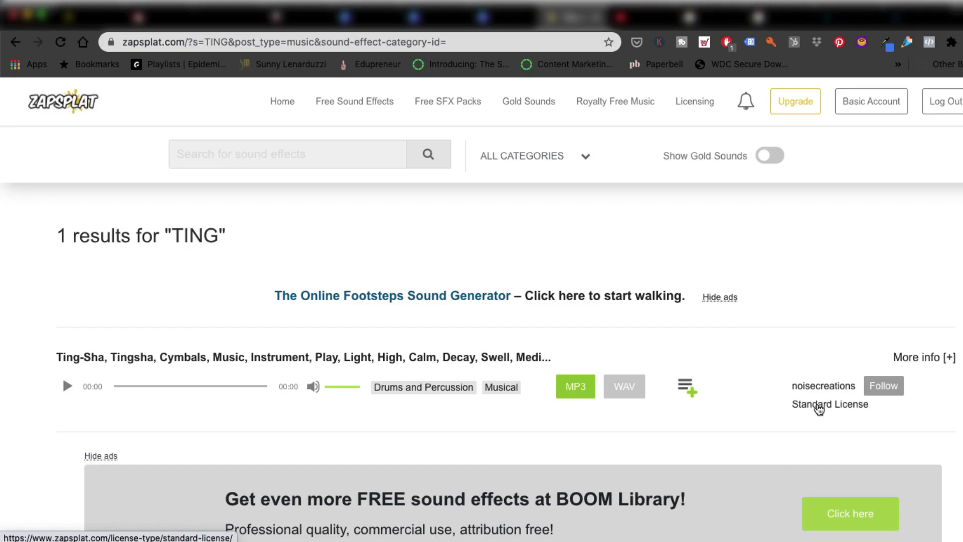
{"action": "left_click", "coordinate": [819, 408]}
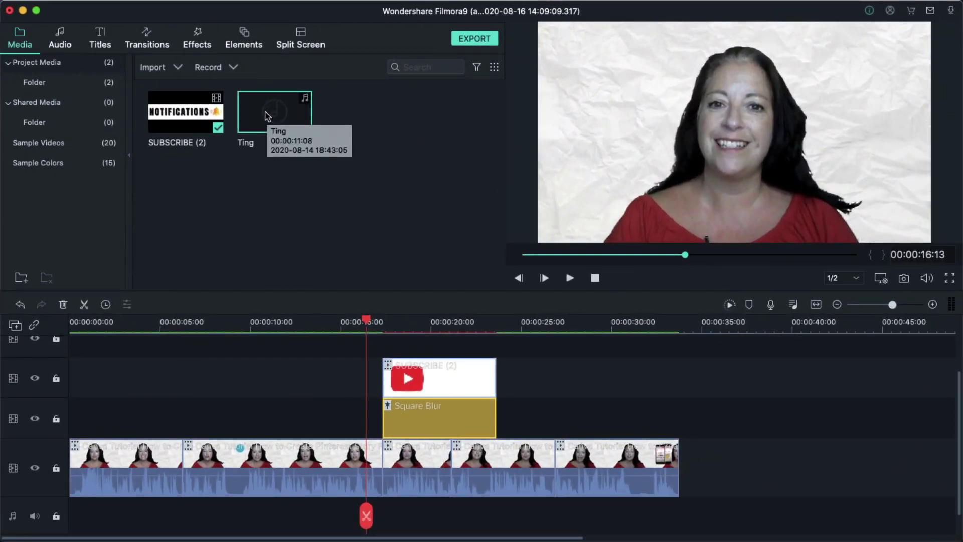
Drag the Ting sound from the media library onto the audio track below the main video
{"action": "left_click", "coordinate": [267, 116]}
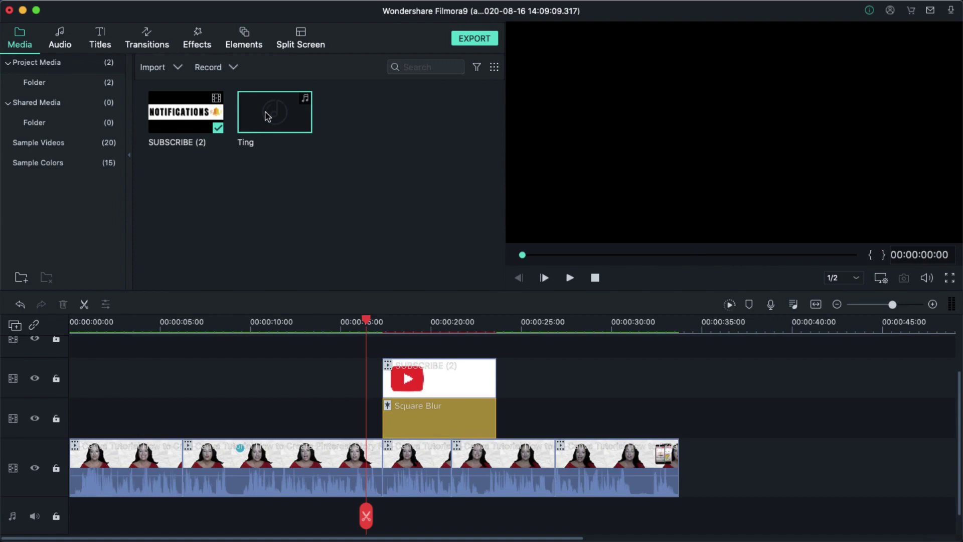
{"action": "left_click_drag", "start_coordinate": [317, 235], "coordinate": [434, 354]}
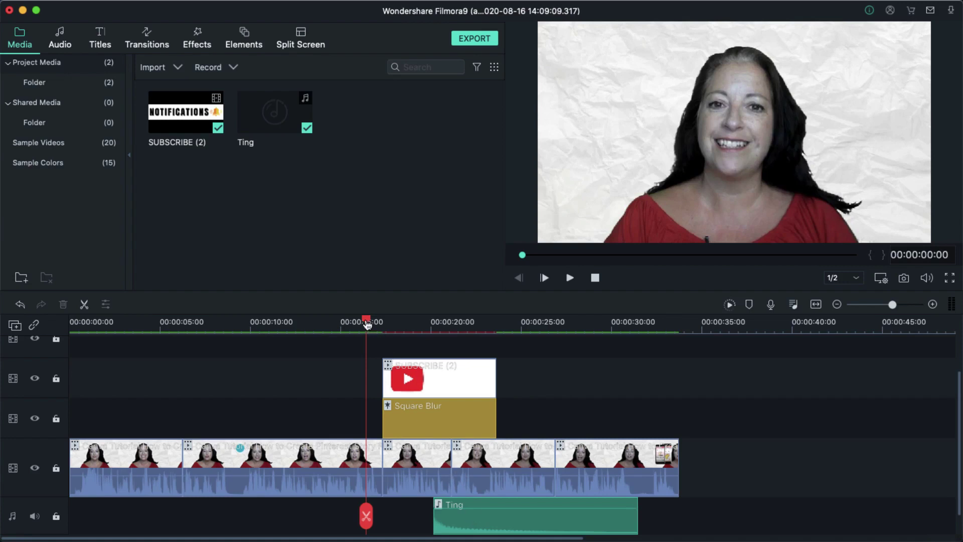
Scrub to 00:00:22:06, zoom the timeline in, and move the Ting clip to start there
{"action": "left_click_drag", "start_coordinate": [367, 324], "coordinate": [387, 325]}
{"action": "key", "text": "super+equal"}
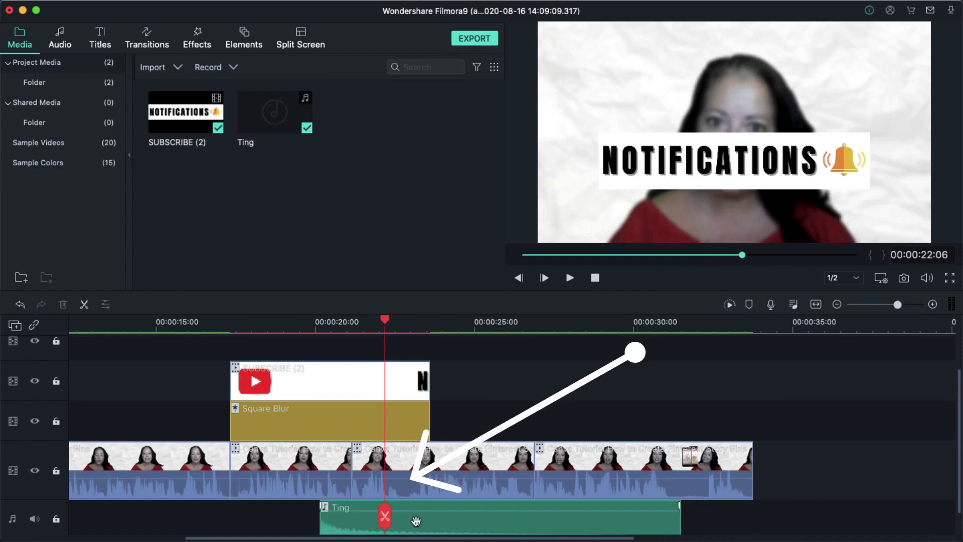
{"action": "left_click", "coordinate": [416, 521]}
{"action": "scroll", "coordinate": [416, 520], "scroll_direction": "down", "scroll_amount": 2}
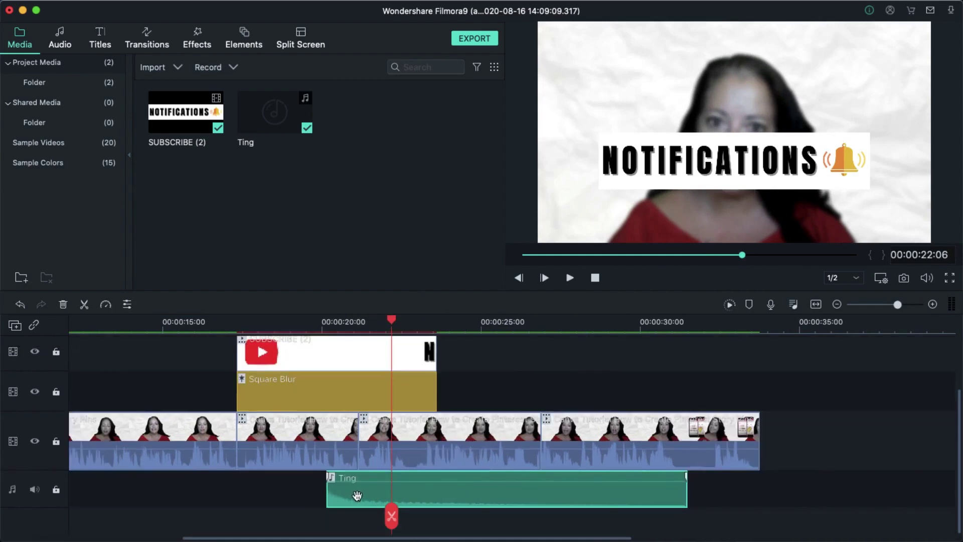
{"action": "left_click_drag", "start_coordinate": [440, 494], "coordinate": [502, 500]}
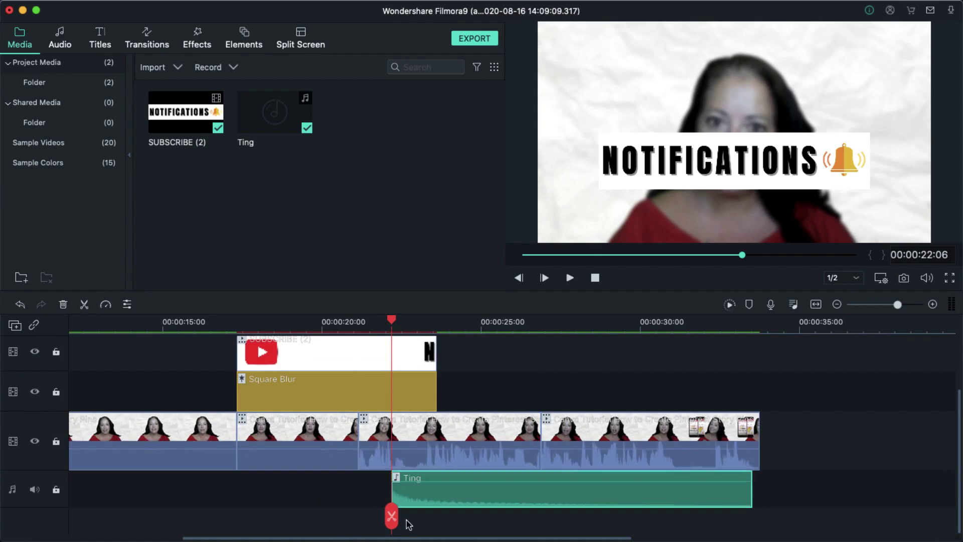